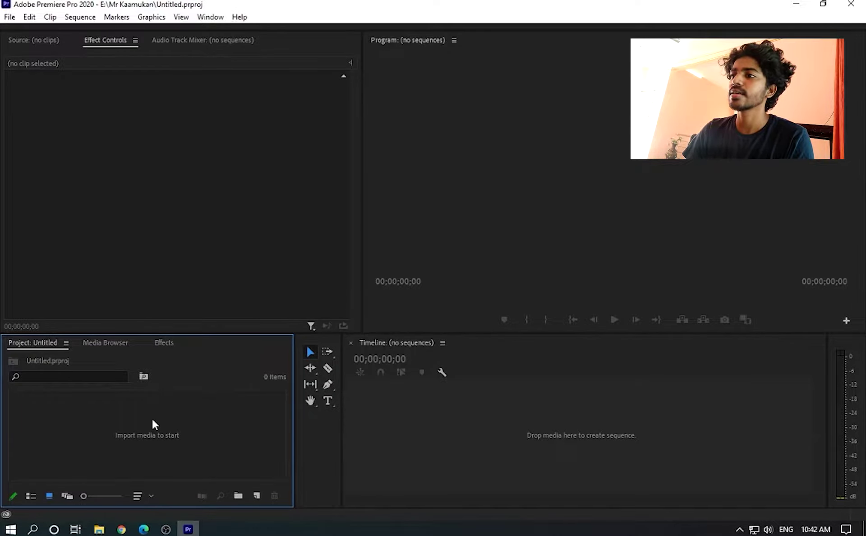
Step: Import Sequence 03_1.mp4 into the project and load it in the Source monitor for preview
{"action": "double_click", "coordinate": [152, 419]}
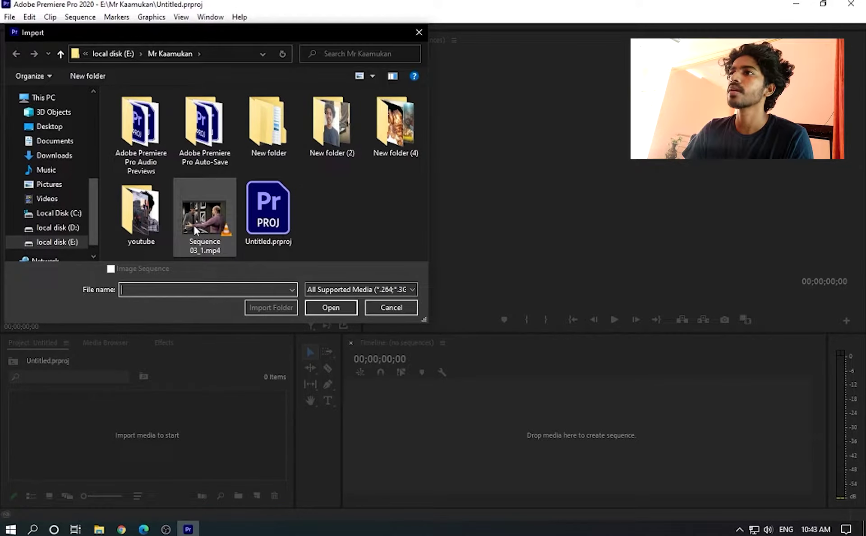
{"action": "left_click", "coordinate": [194, 226]}
{"action": "left_click", "coordinate": [330, 307]}
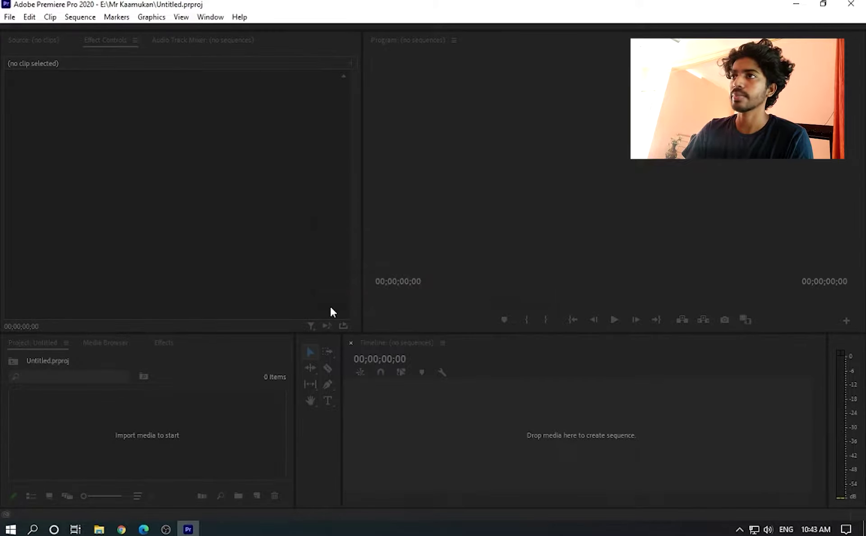
{"action": "double_click", "coordinate": [207, 427]}
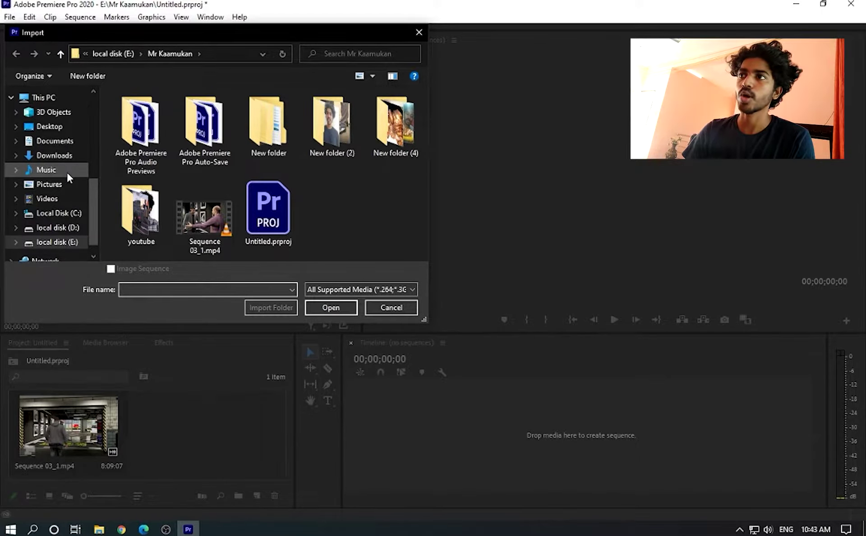
{"action": "left_click", "coordinate": [416, 29]}
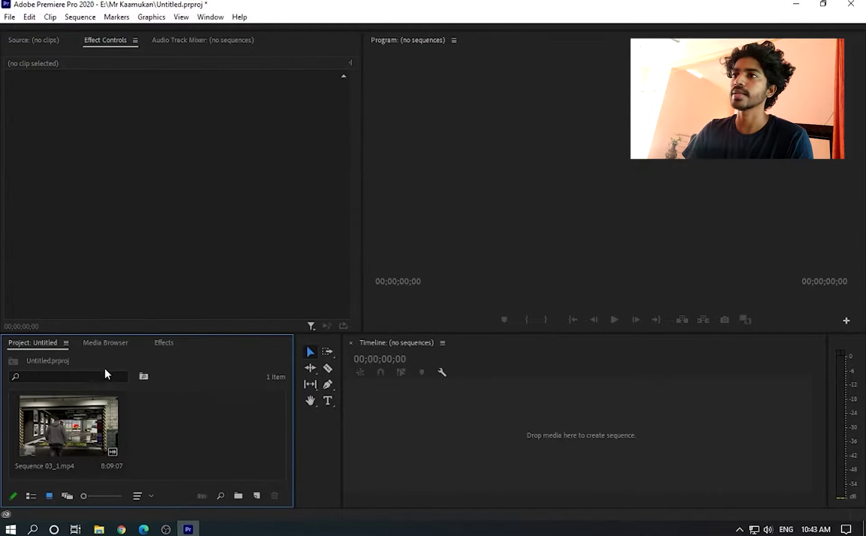
{"action": "double_click", "coordinate": [97, 422]}
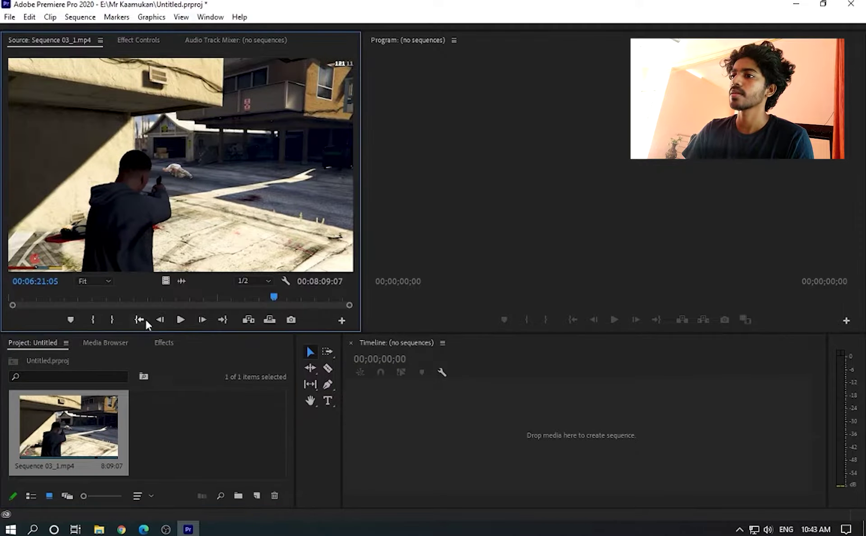
Step: Create Sequence 01 with Custom editing mode at 60.00 fps, 1920×1080
{"action": "left_click", "coordinate": [181, 319]}
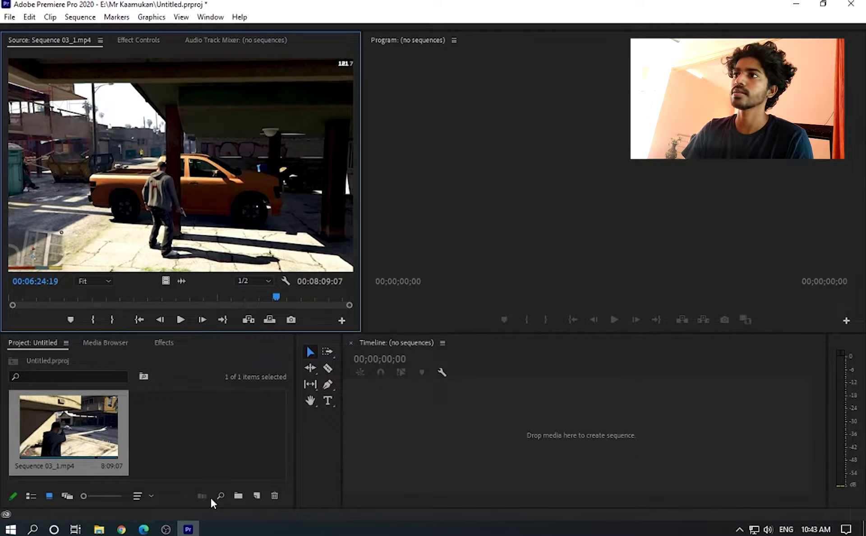
{"action": "left_click", "coordinate": [258, 496]}
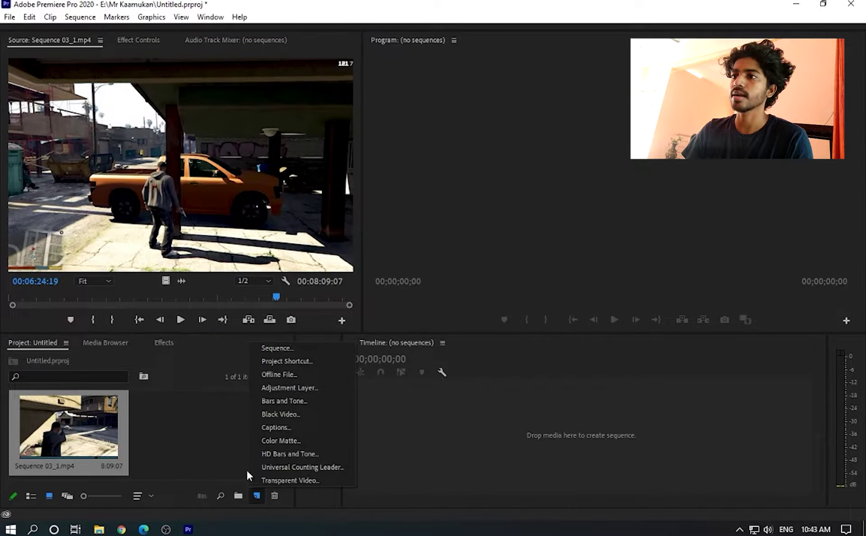
{"action": "left_click", "coordinate": [302, 351]}
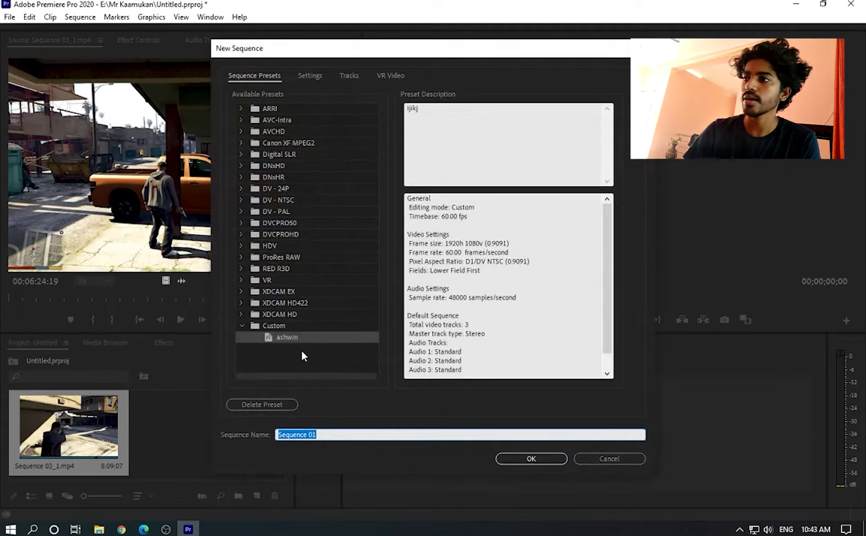
{"action": "left_click", "coordinate": [313, 77]}
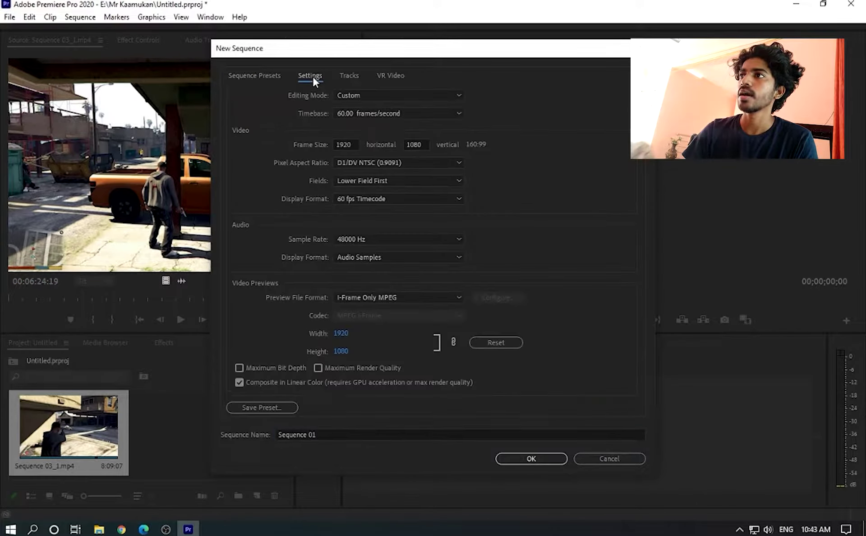
{"action": "left_click", "coordinate": [370, 96]}
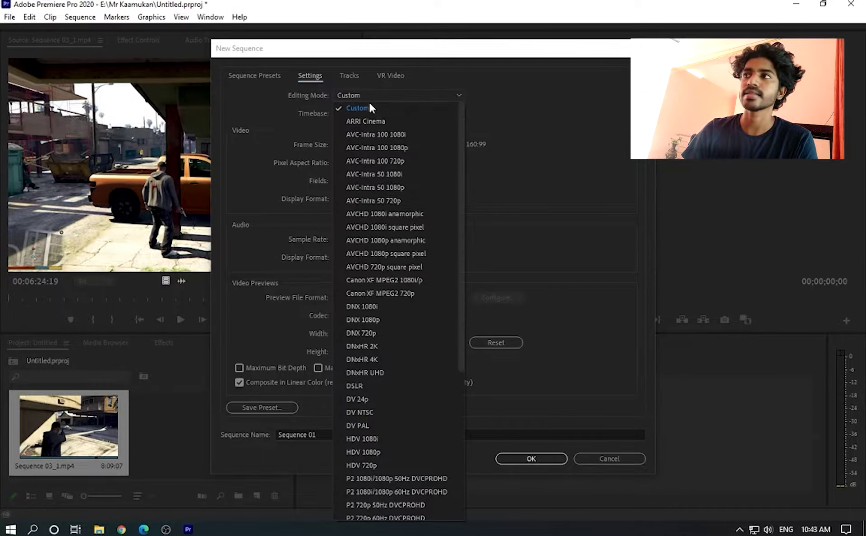
{"action": "left_click", "coordinate": [365, 110]}
{"action": "left_click", "coordinate": [372, 114]}
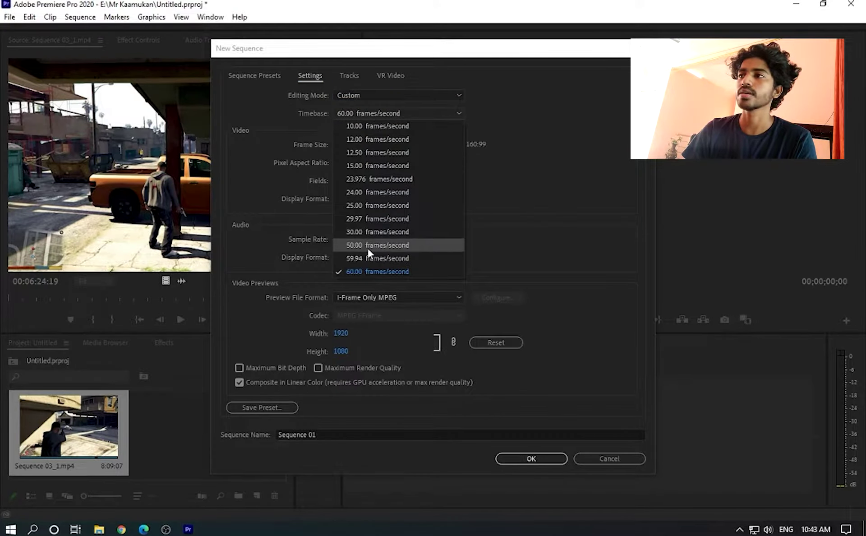
{"action": "left_click", "coordinate": [365, 271]}
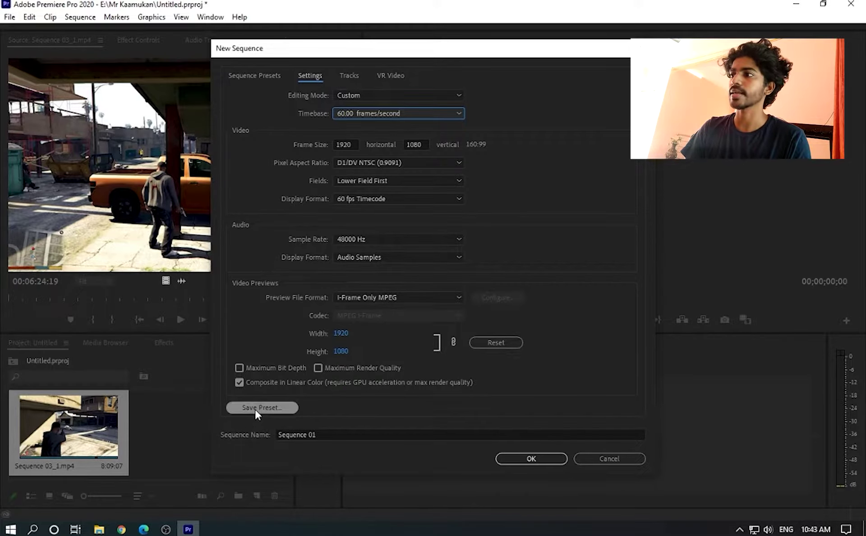
{"action": "left_click", "coordinate": [511, 459]}
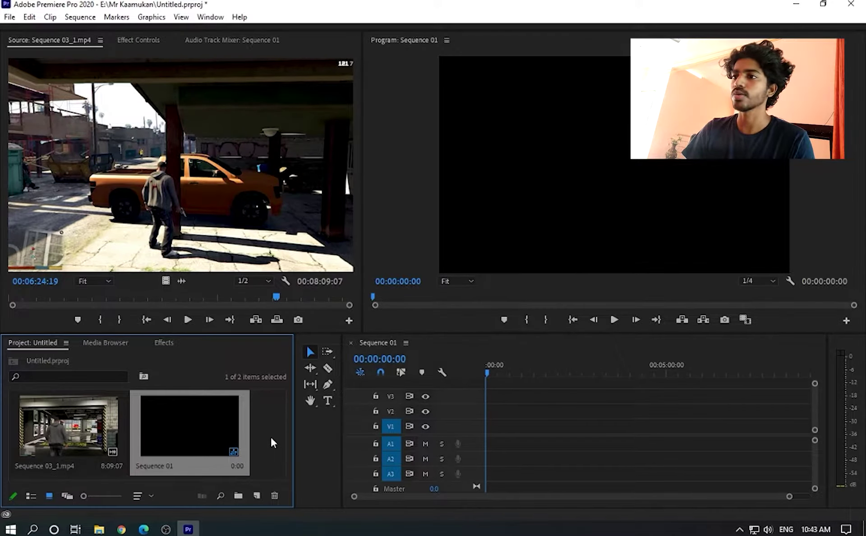
{"action": "left_click", "coordinate": [270, 438]}
Step: Drop Sequence 03_1.mp4 onto the Sequence 01 timeline with Keep existing settings, then play and scrub it
{"action": "left_click", "coordinate": [125, 428]}
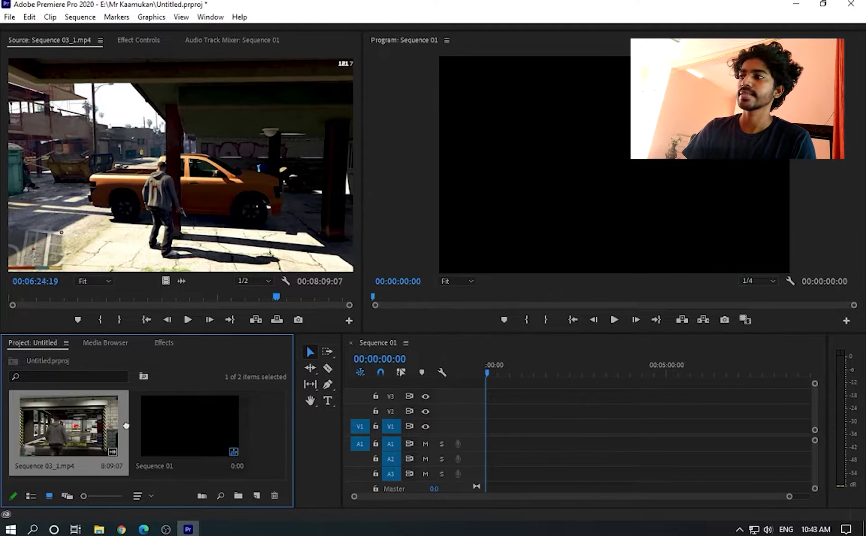
{"action": "left_click_drag", "start_coordinate": [471, 409], "coordinate": [489, 427]}
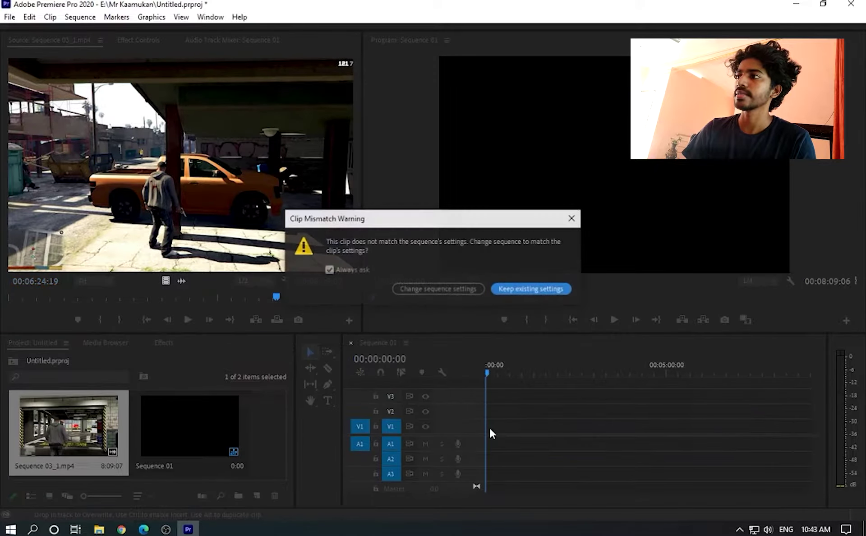
{"action": "left_click", "coordinate": [524, 290]}
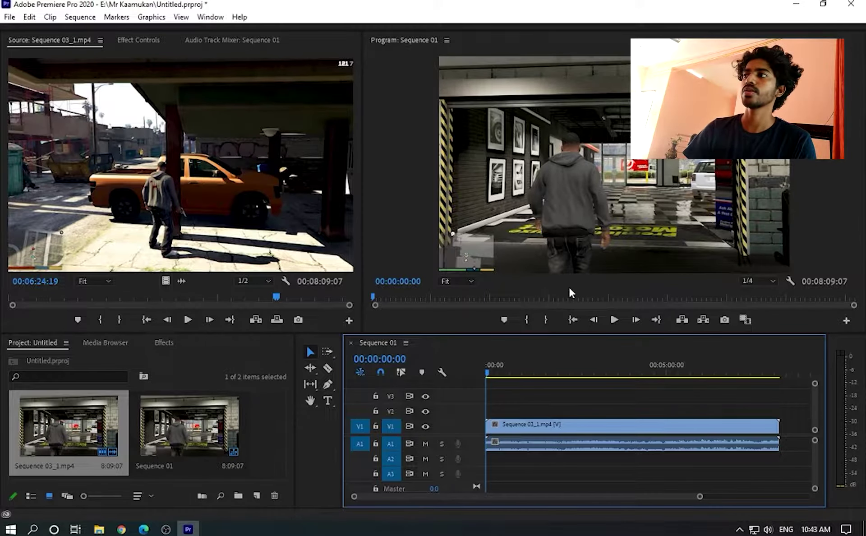
{"action": "key", "text": "space"}
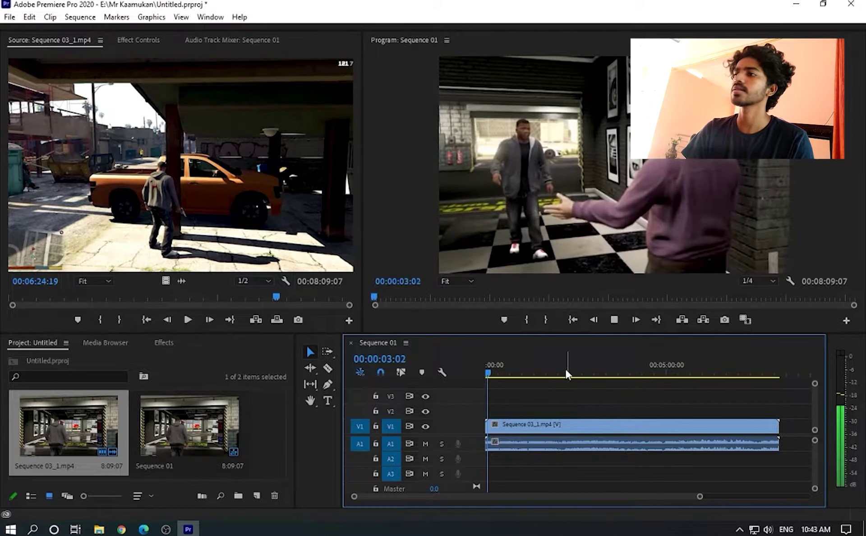
{"action": "left_click", "coordinate": [489, 373]}
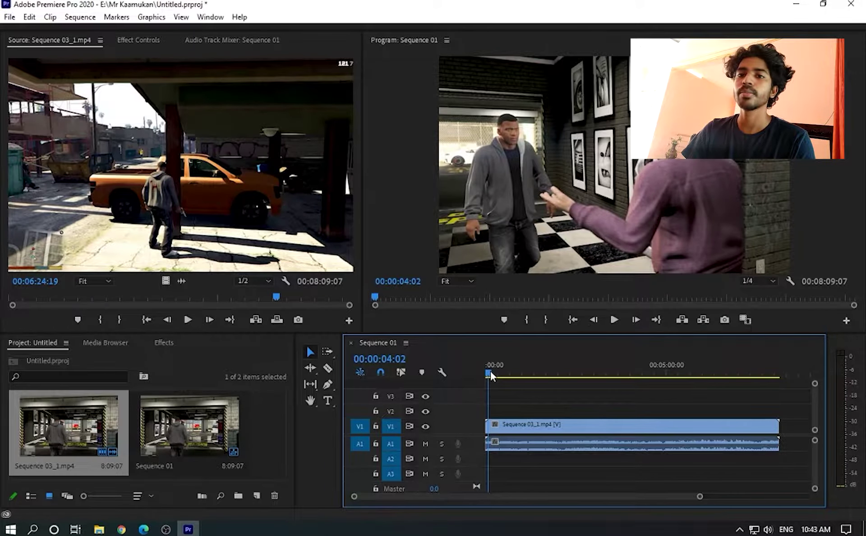
{"action": "left_click_drag", "start_coordinate": [489, 373], "coordinate": [541, 384]}
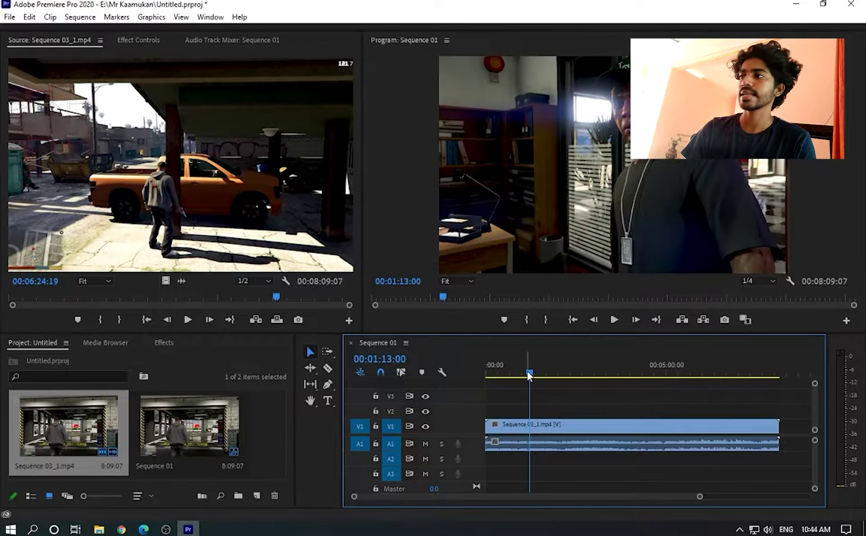
Step: Razor-cut the gameplay clip at 00:00:45:27, then return to the Selection tool
{"action": "left_click", "coordinate": [511, 372]}
{"action": "key", "text": "space"}
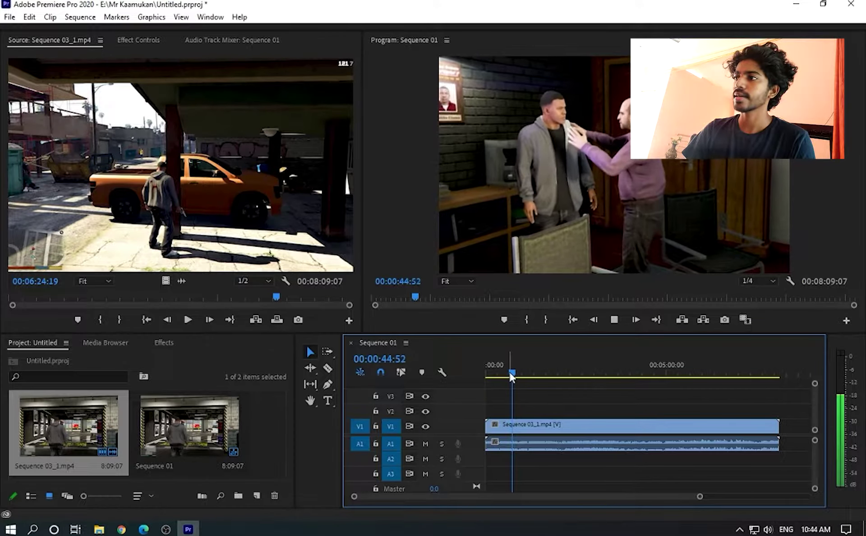
{"action": "key", "text": "space"}
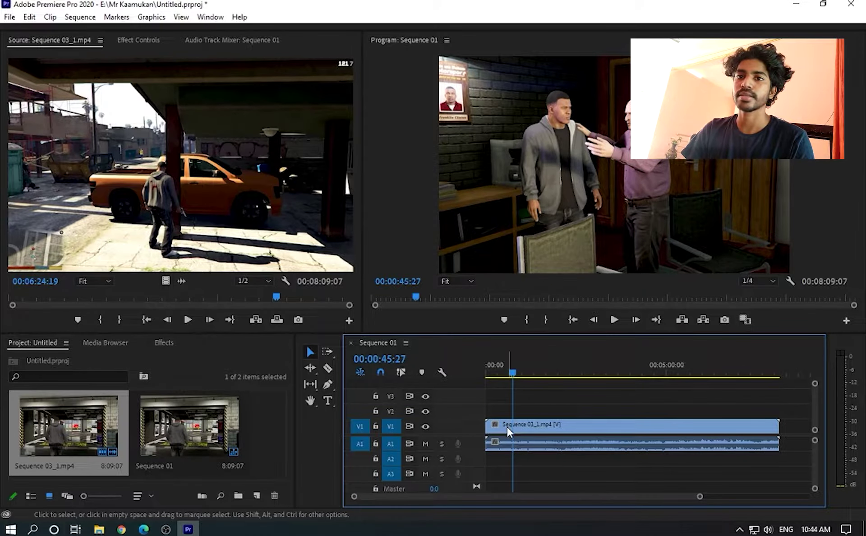
{"action": "right_click", "coordinate": [516, 422]}
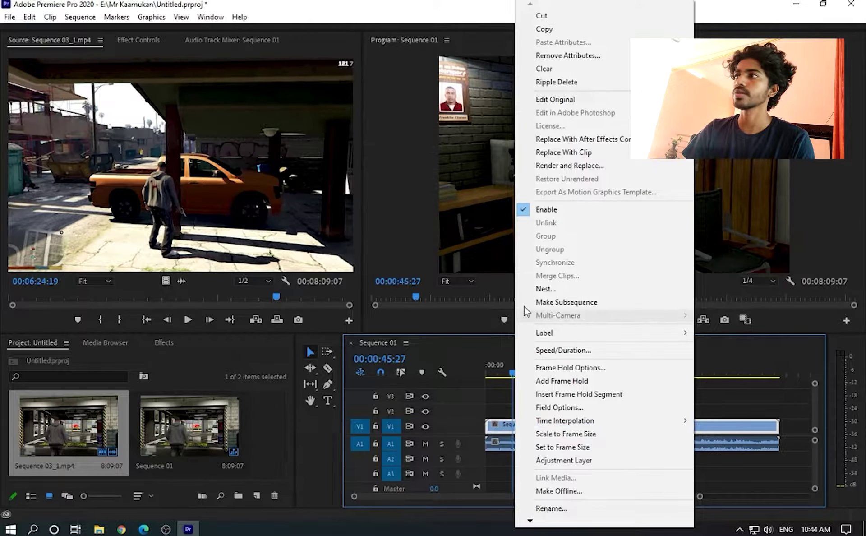
{"action": "left_click", "coordinate": [511, 427]}
{"action": "key", "text": "c"}
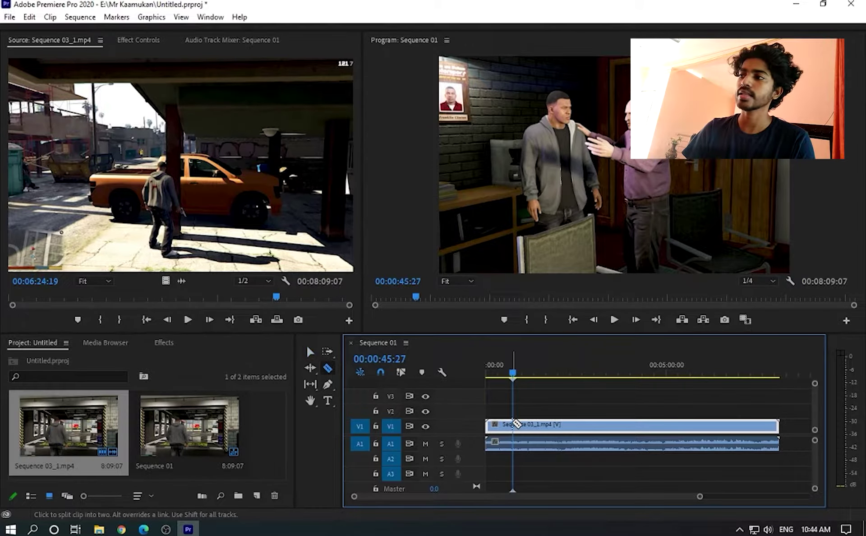
{"action": "left_click", "coordinate": [514, 427]}
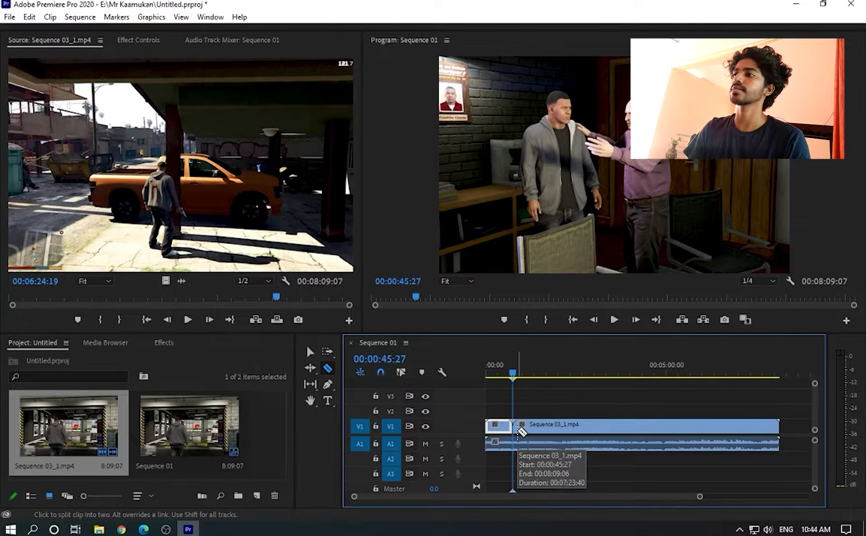
{"action": "key", "text": "space"}
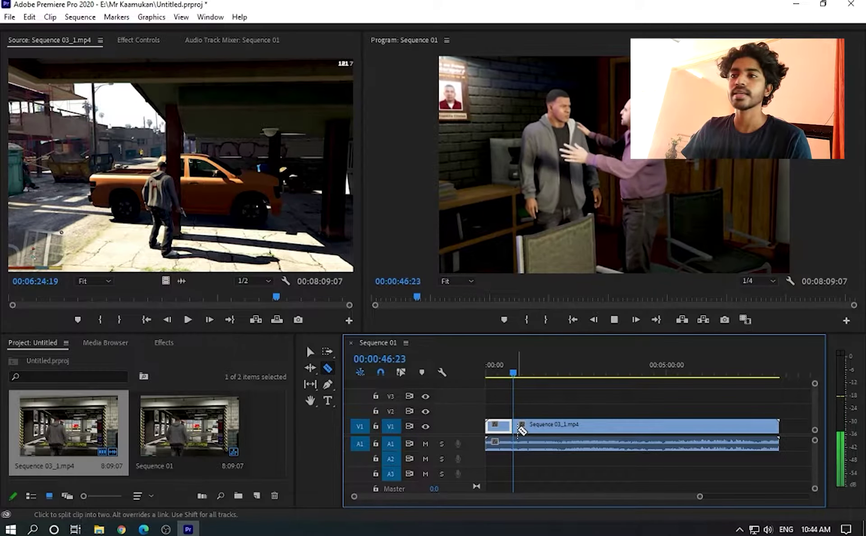
{"action": "key", "text": "space"}
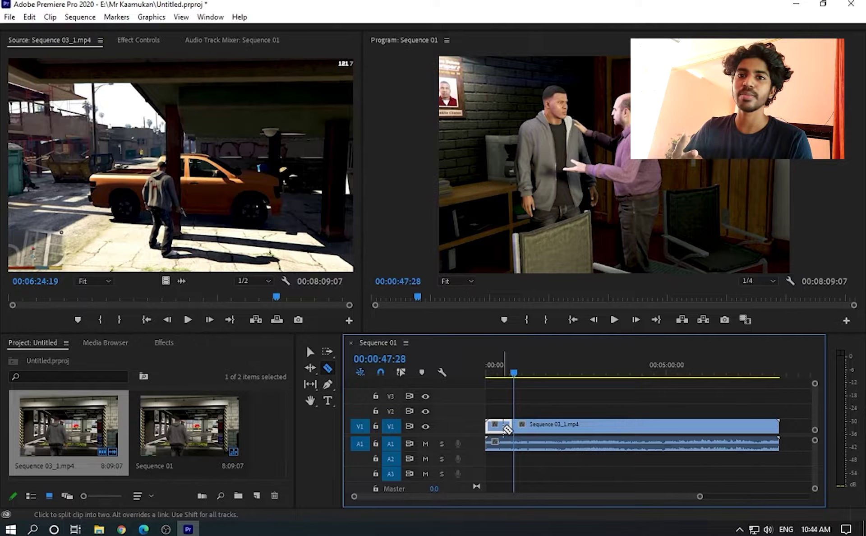
{"action": "key", "text": "v"}
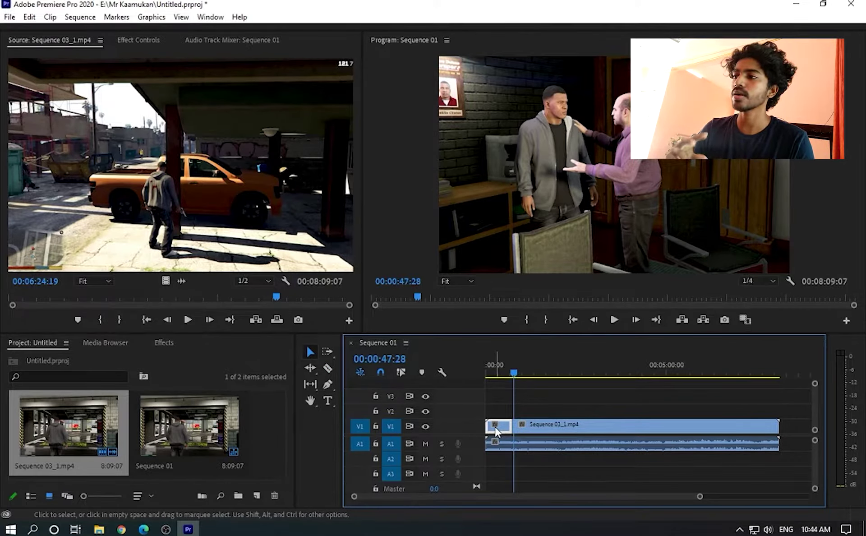
Step: Delete the short opening piece and shift the clip left, then undo those edits
{"action": "left_click", "coordinate": [497, 426]}
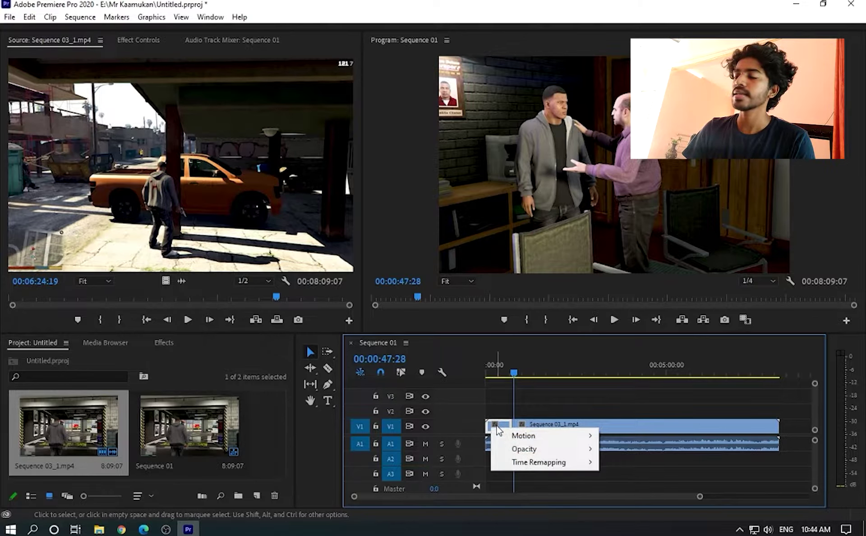
{"action": "left_click", "coordinate": [500, 428]}
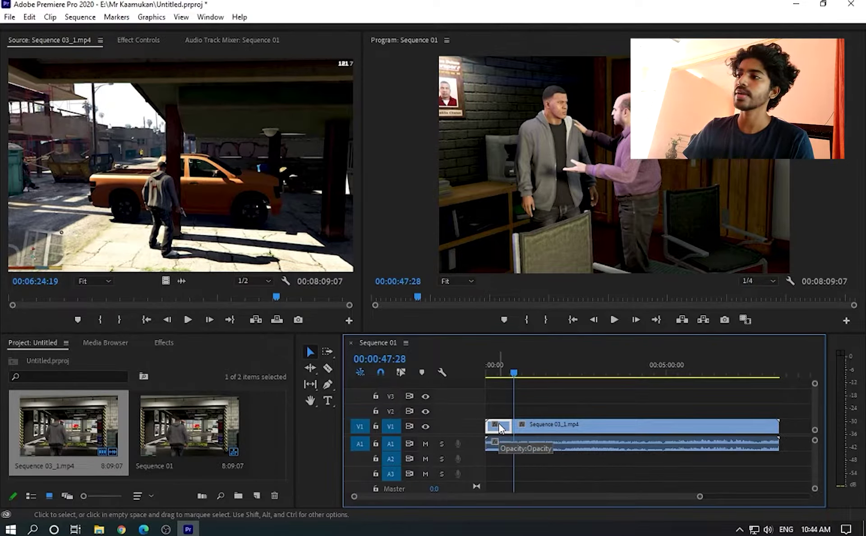
{"action": "key", "text": "Delete"}
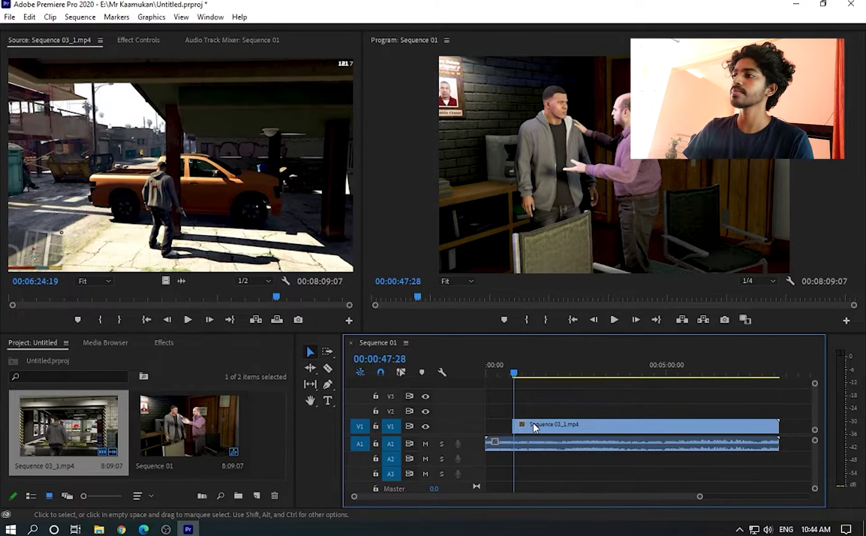
{"action": "left_click_drag", "start_coordinate": [534, 424], "coordinate": [508, 433]}
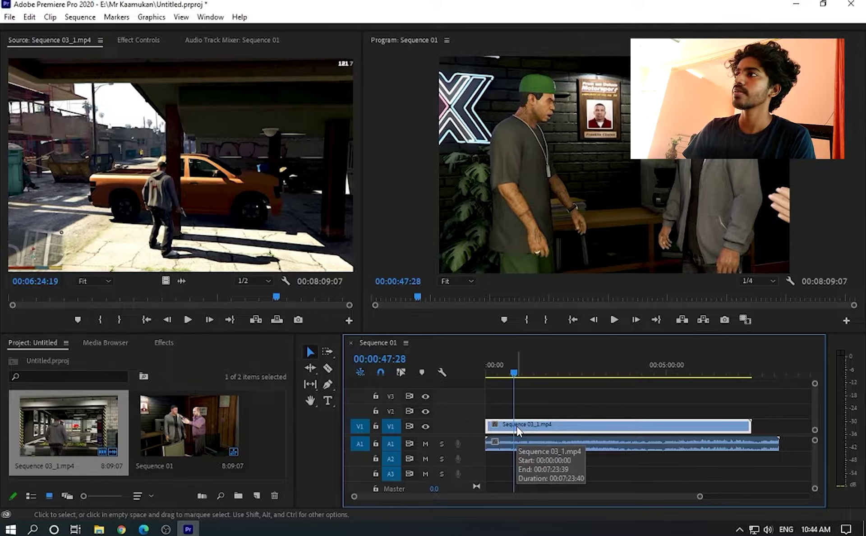
{"action": "left_click", "coordinate": [19, 18]}
{"action": "mouse_move", "coordinate": [30, 17]}
{"action": "left_click", "coordinate": [53, 35]}
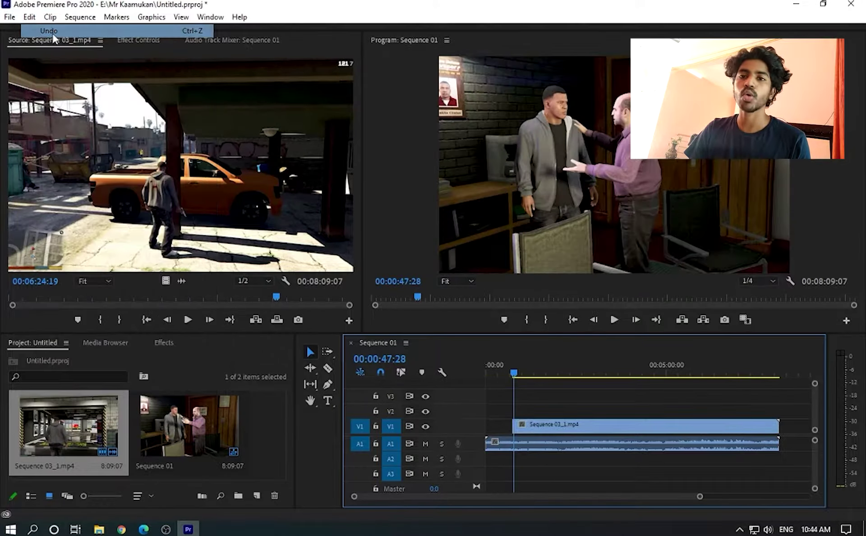
{"action": "left_click", "coordinate": [31, 20]}
{"action": "left_click", "coordinate": [27, 27]}
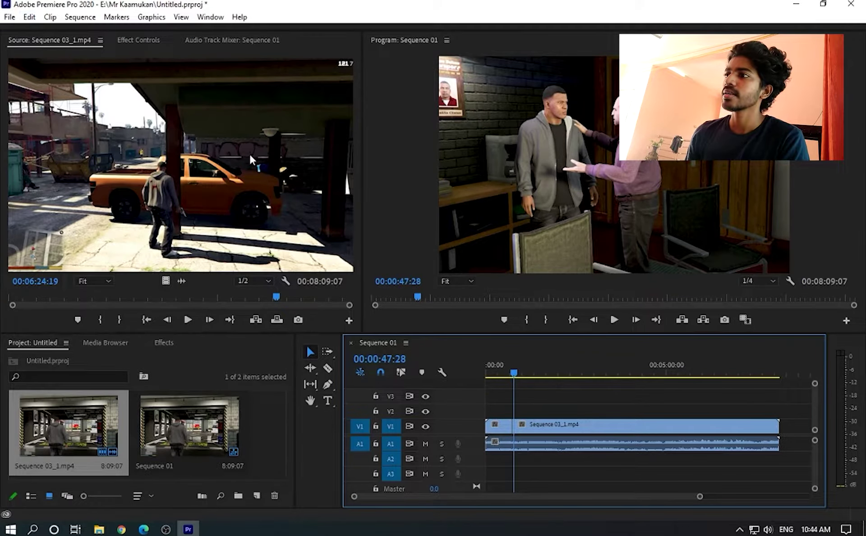
Step: Delete the leading piece, close the gap at the start, and test deleting then restoring the A1 audio
{"action": "key", "text": "Delete"}
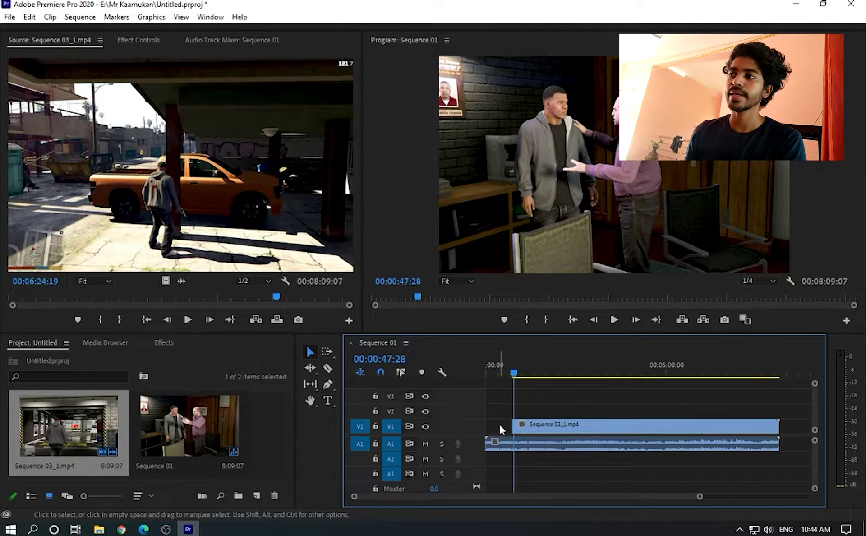
{"action": "left_click", "coordinate": [500, 424]}
{"action": "key", "text": "Delete"}
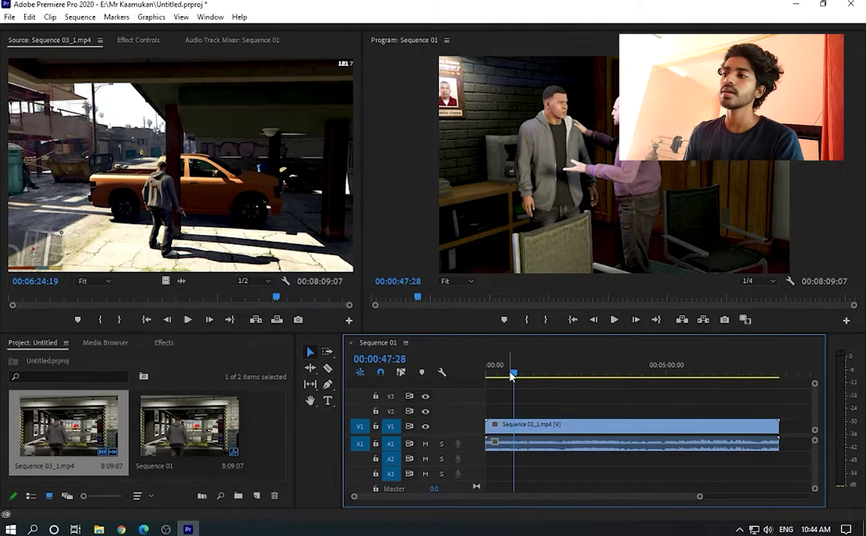
{"action": "left_click_drag", "start_coordinate": [514, 373], "coordinate": [540, 374]}
{"action": "left_click", "coordinate": [576, 452]}
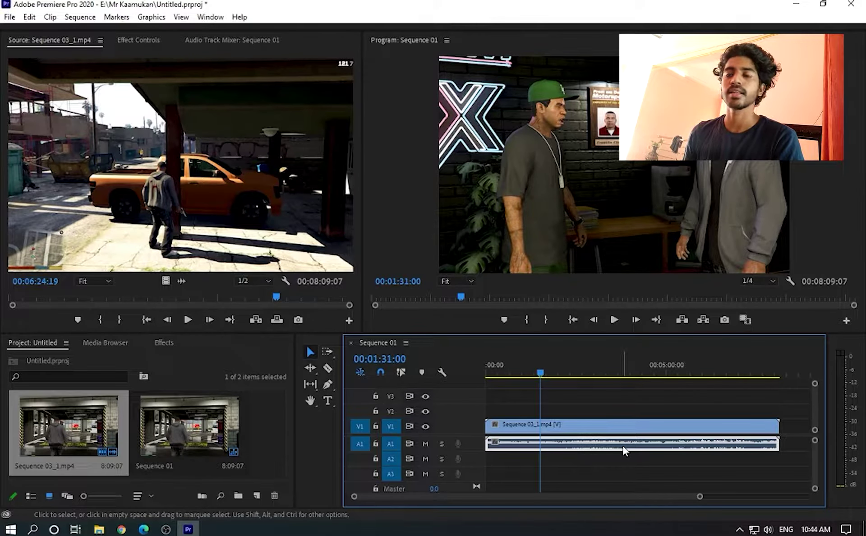
{"action": "key", "text": "Delete"}
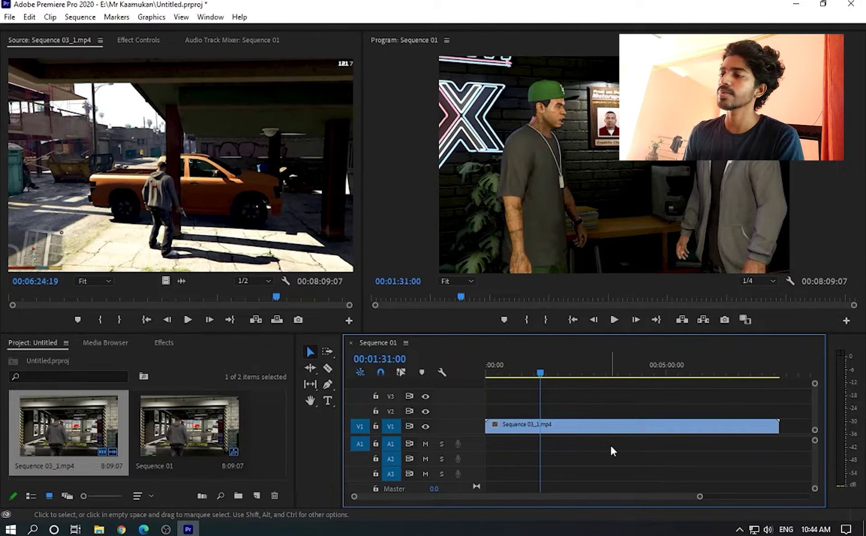
{"action": "key", "text": "ctrl+z"}
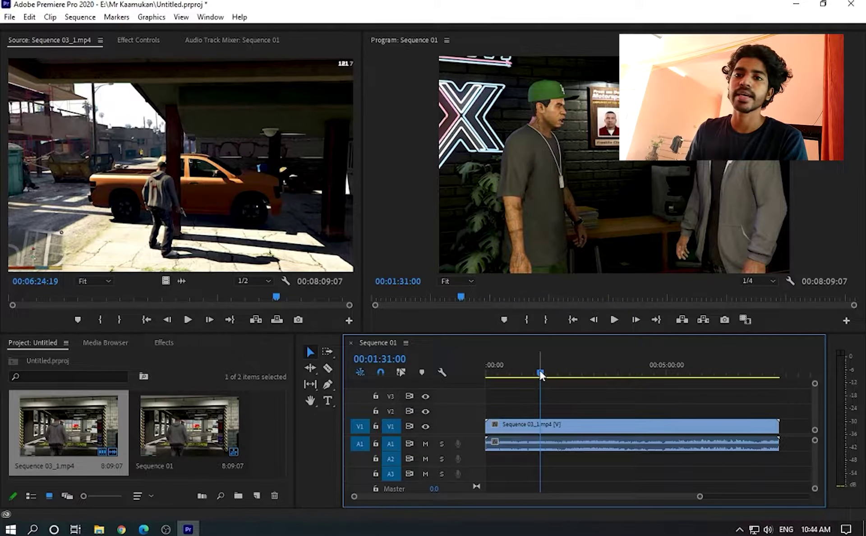
Step: Try cutting out a short A1 audio section near 00:02:05:40, then undo to keep continuous audio
{"action": "key", "text": "c"}
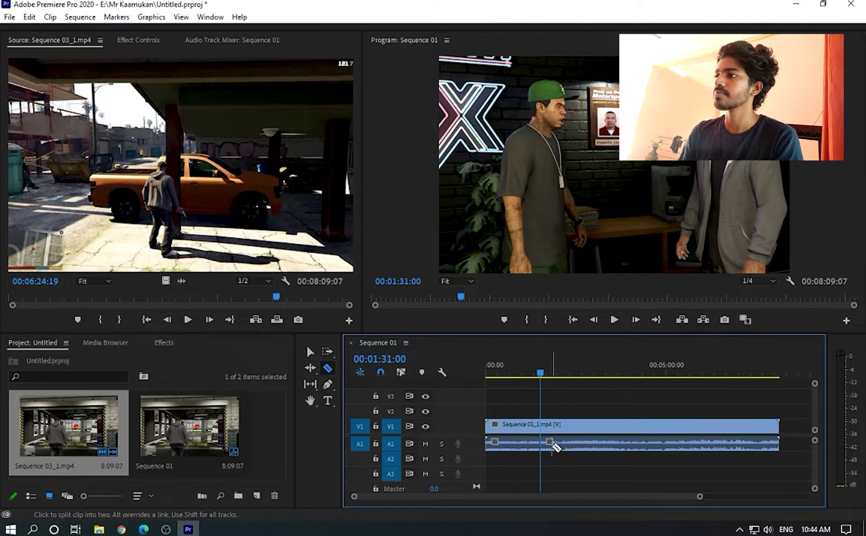
{"action": "key", "text": "space"}
{"action": "left_click_drag", "start_coordinate": [543, 374], "coordinate": [561, 372]}
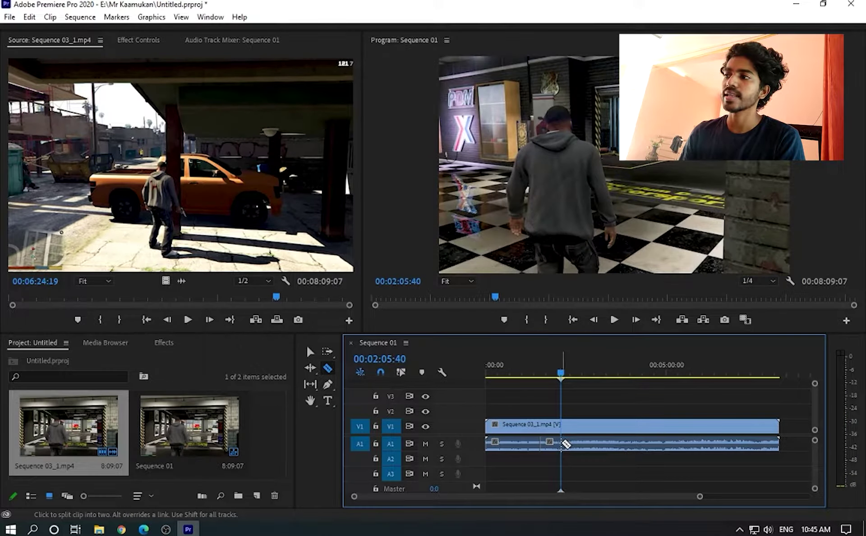
{"action": "key", "text": "v"}
{"action": "left_click", "coordinate": [553, 444]}
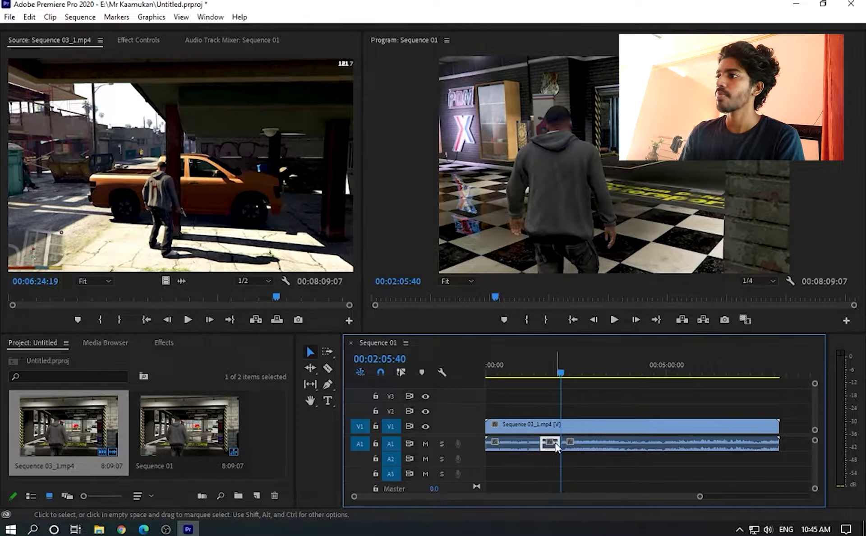
{"action": "key", "text": "Delete"}
{"action": "double_click", "coordinate": [581, 446]}
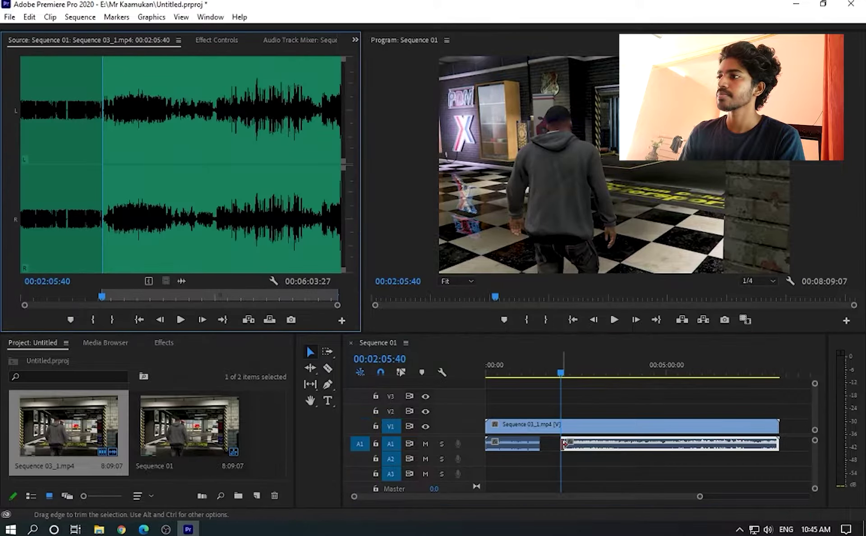
{"action": "left_click_drag", "start_coordinate": [582, 447], "coordinate": [565, 445]}
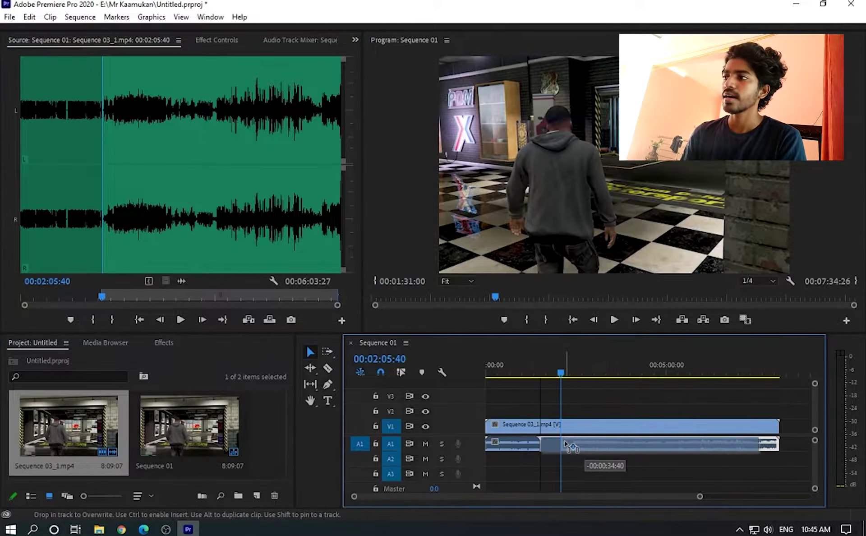
{"action": "key", "text": "ctrl+z"}
{"action": "key", "text": "ctrl+z"}
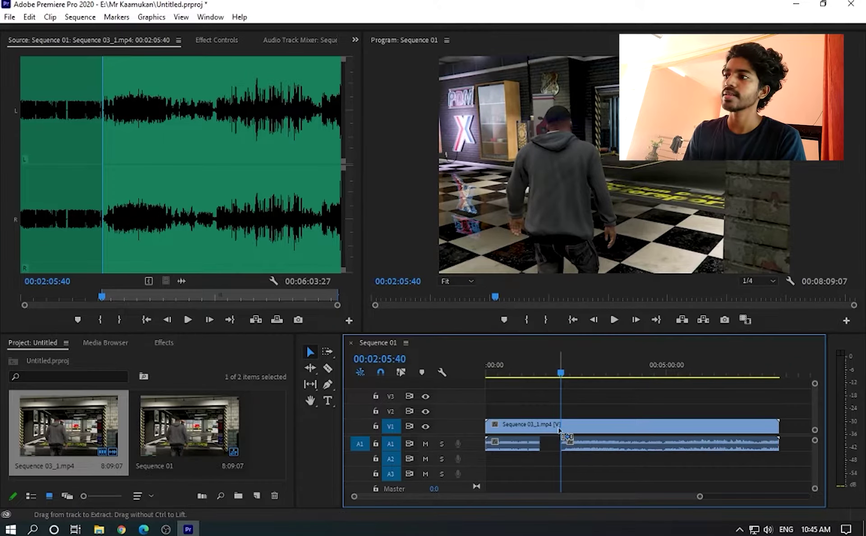
{"action": "double_click", "coordinate": [560, 429]}
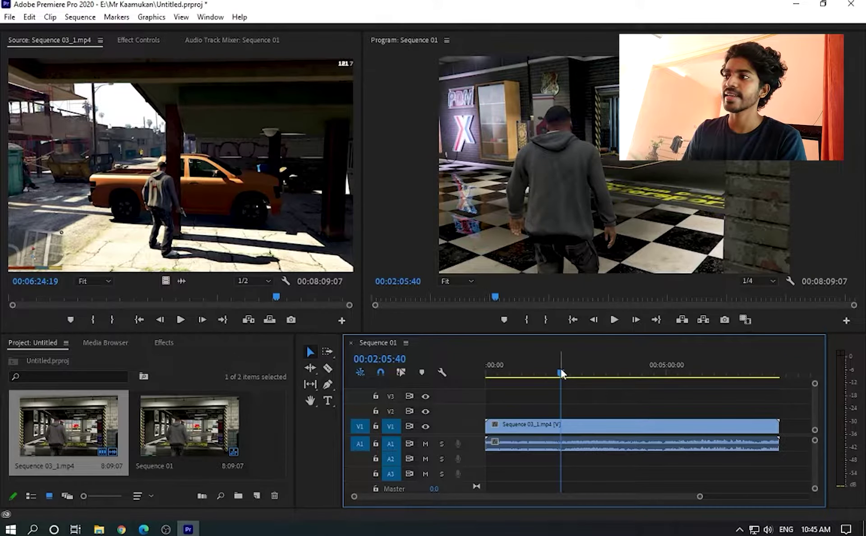
{"action": "left_click_drag", "start_coordinate": [619, 375], "coordinate": [565, 375]}
Step: Switch to the Effects panel and expand the Audio Effects folder
{"action": "left_click", "coordinate": [116, 346]}
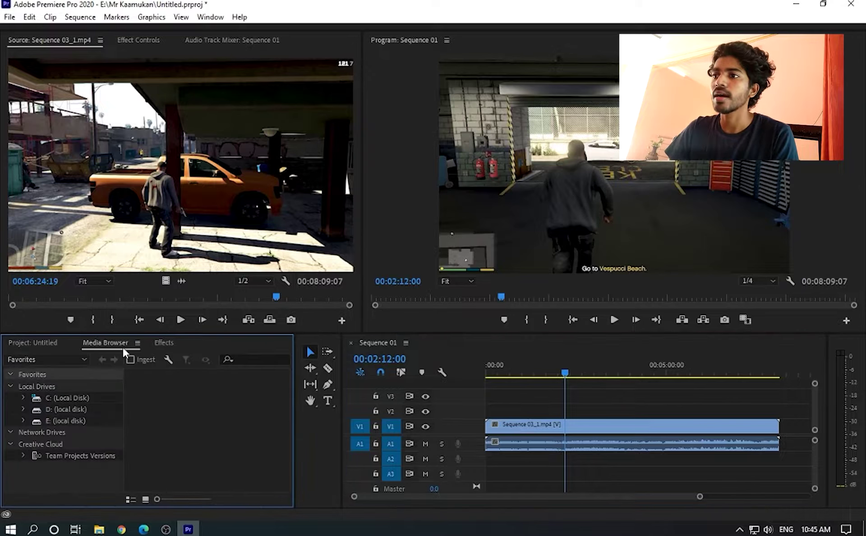
{"action": "left_click", "coordinate": [163, 342]}
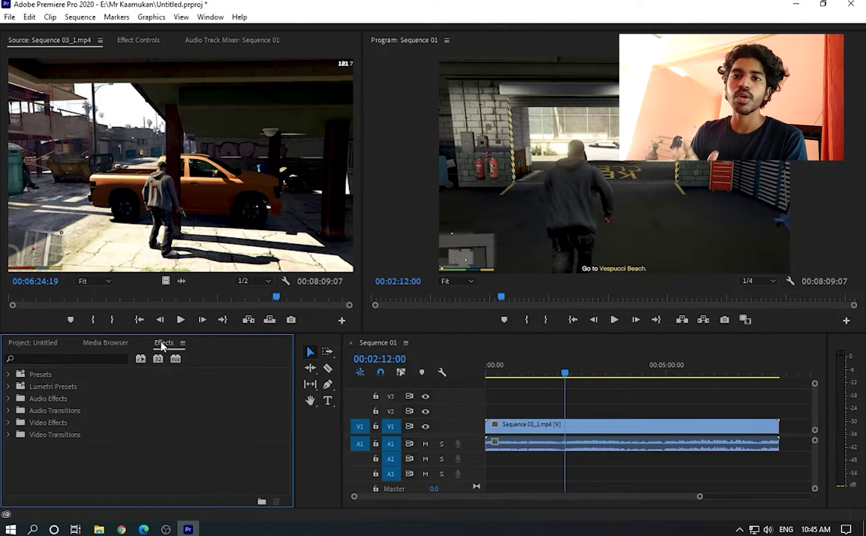
{"action": "left_click", "coordinate": [40, 424]}
{"action": "left_click", "coordinate": [45, 400]}
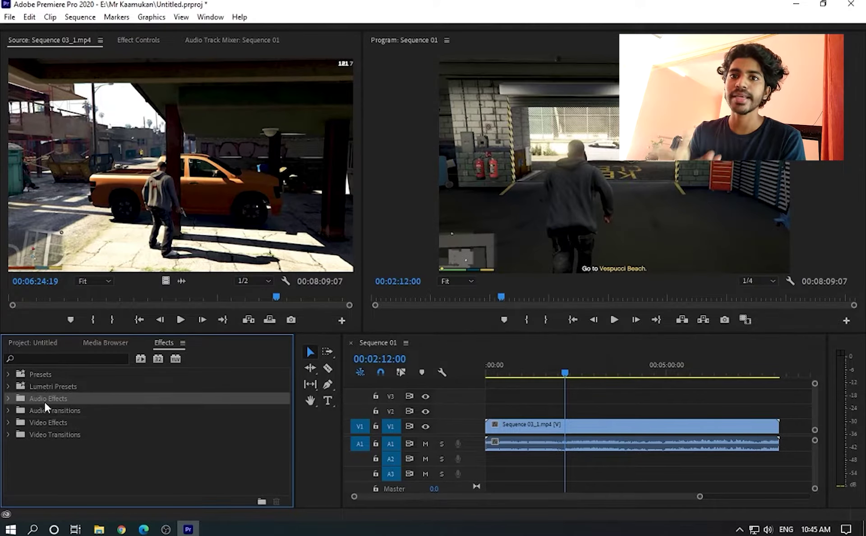
{"action": "double_click", "coordinate": [45, 400]}
{"action": "scroll", "coordinate": [52, 450], "scroll_direction": "down", "scroll_amount": 1}
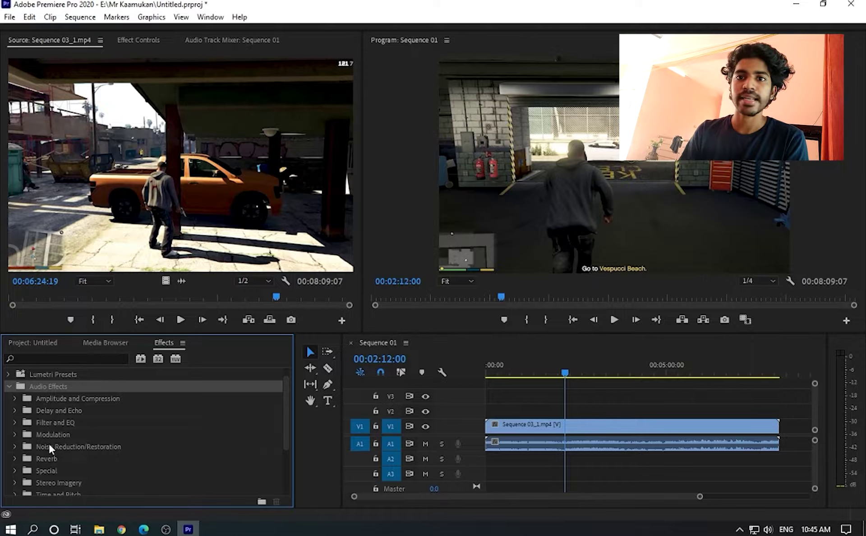
Step: Search 'deno' and apply the DeNoise effect to the gameplay audio on A1
{"action": "left_click", "coordinate": [64, 358]}
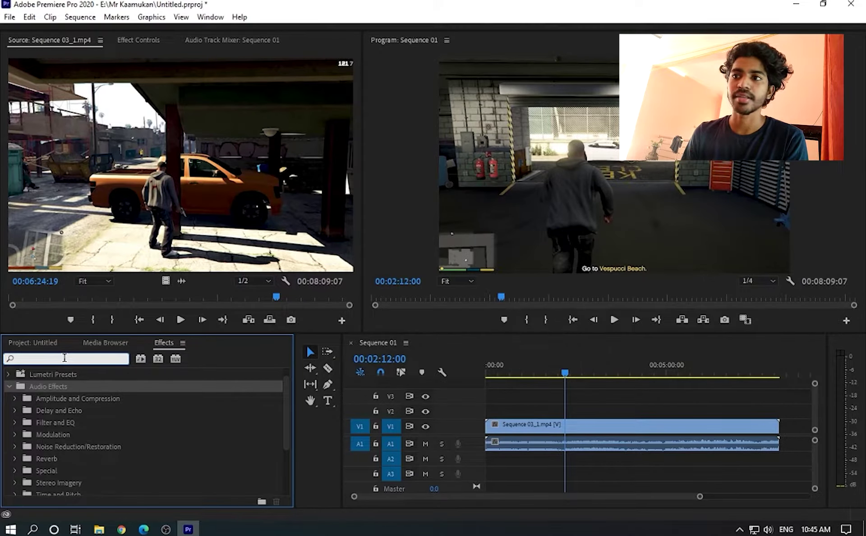
{"action": "type", "text": "de"}
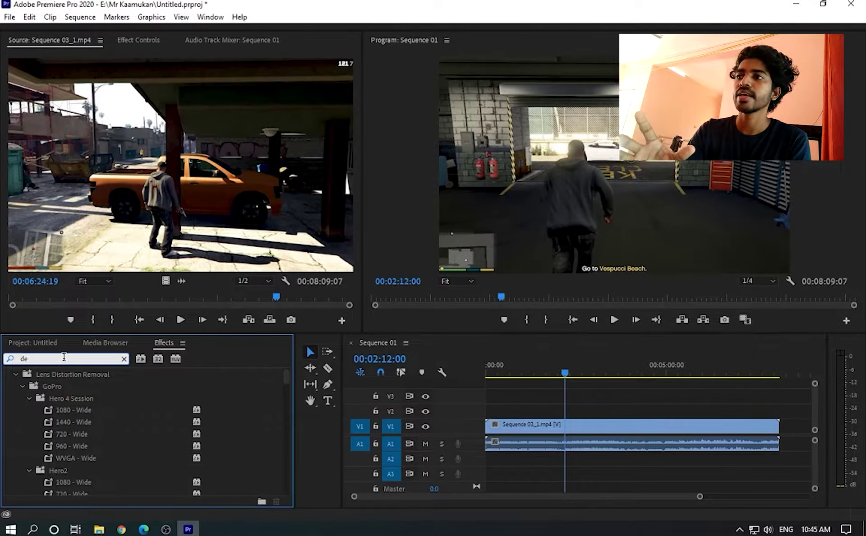
{"action": "type", "text": "no"}
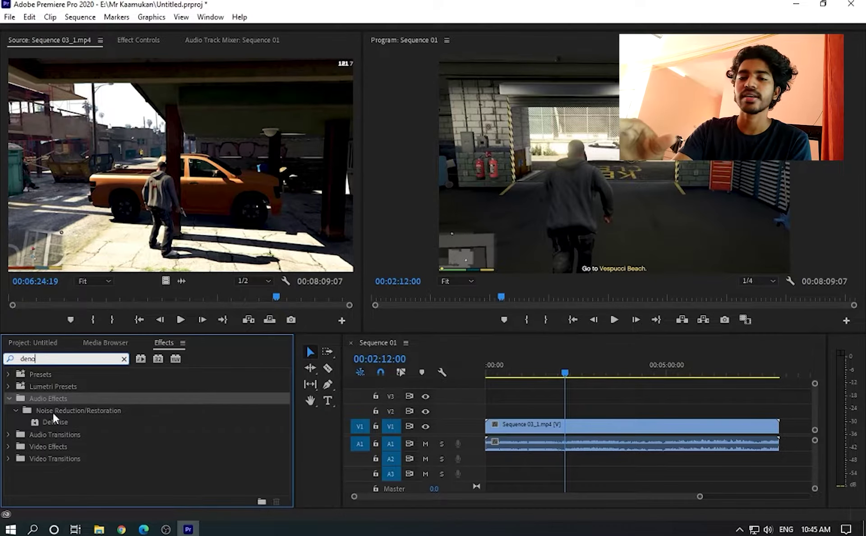
{"action": "left_click", "coordinate": [49, 424]}
{"action": "left_click_drag", "start_coordinate": [38, 423], "coordinate": [523, 446]}
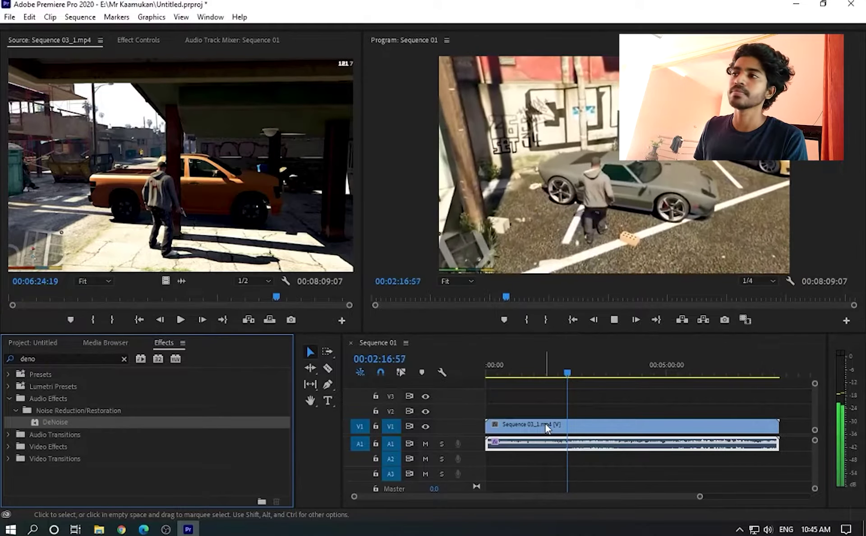
{"action": "key", "text": "space"}
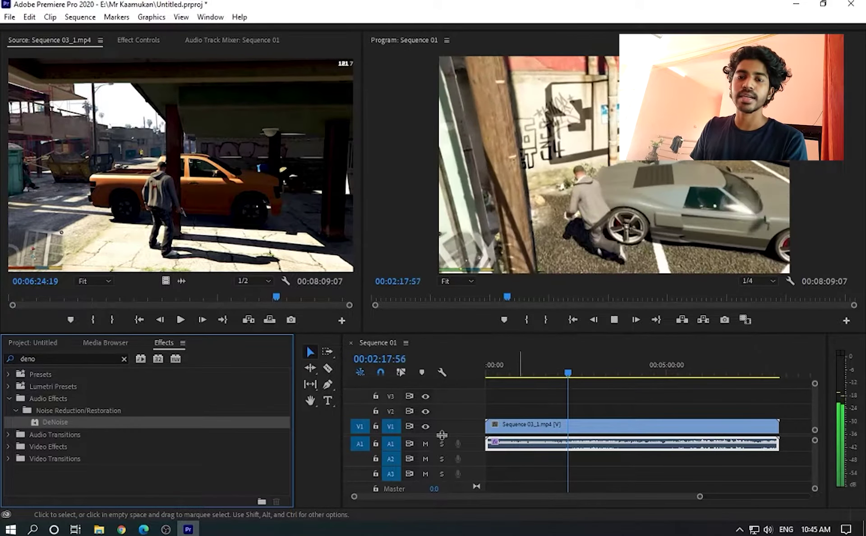
Step: Browse the Lumetri Presets, Video Transitions and Video Effects folders
{"action": "left_click", "coordinate": [44, 387]}
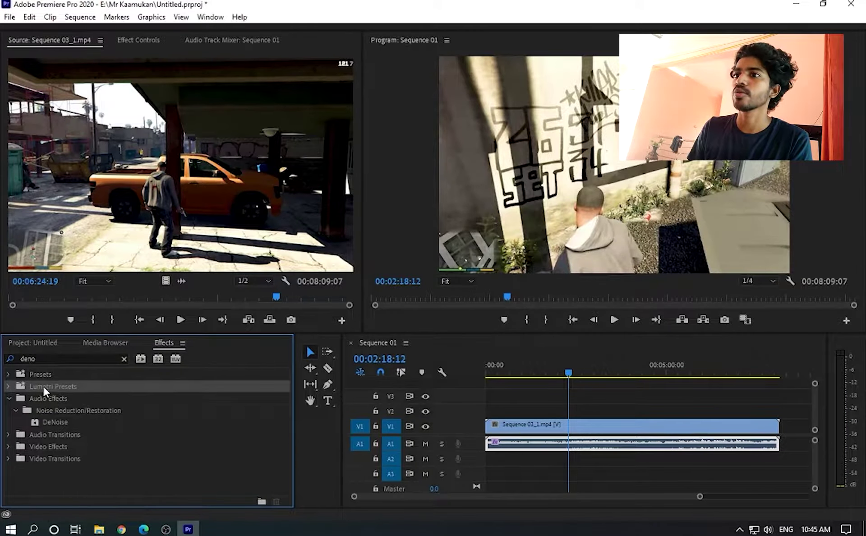
{"action": "double_click", "coordinate": [43, 460]}
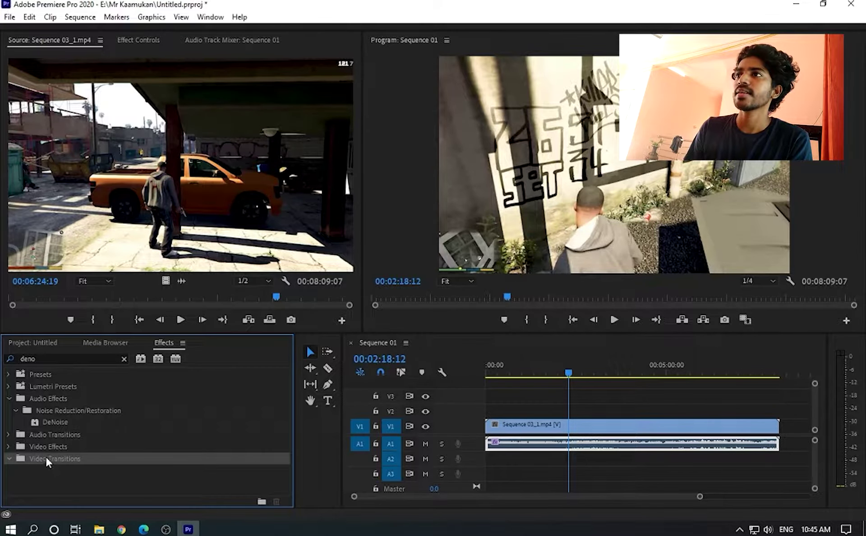
{"action": "left_click", "coordinate": [55, 448]}
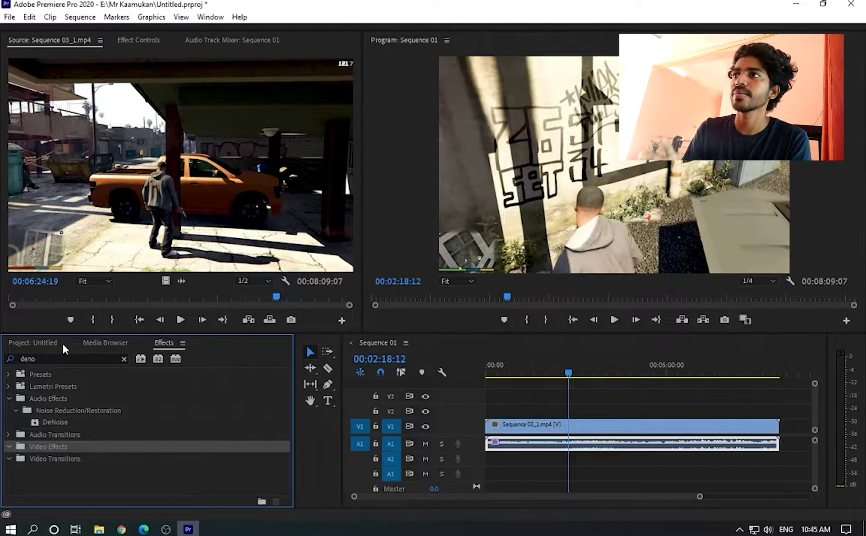
Step: In the Audio Track Mixer, raise Master to 0.3 dB and Audio 1 to 0.8 dB, panning Audio 3 slightly right
{"action": "left_click", "coordinate": [146, 38]}
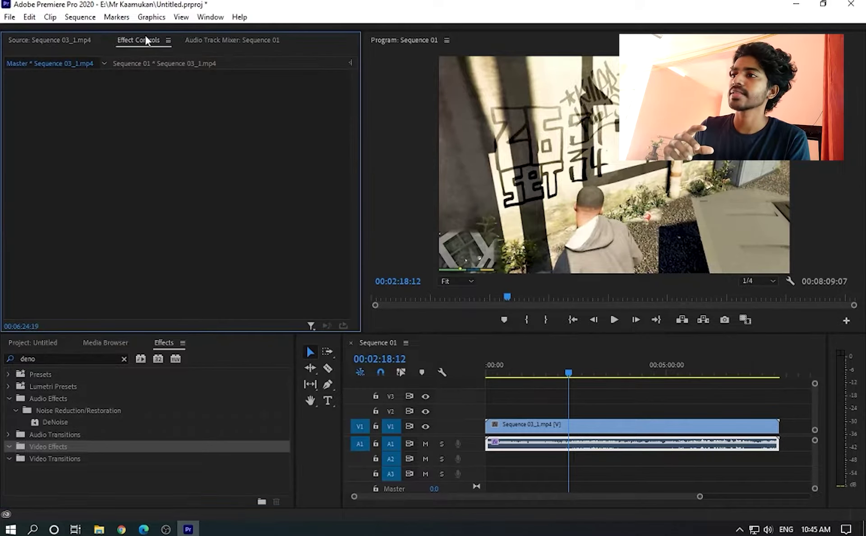
{"action": "left_click", "coordinate": [199, 42]}
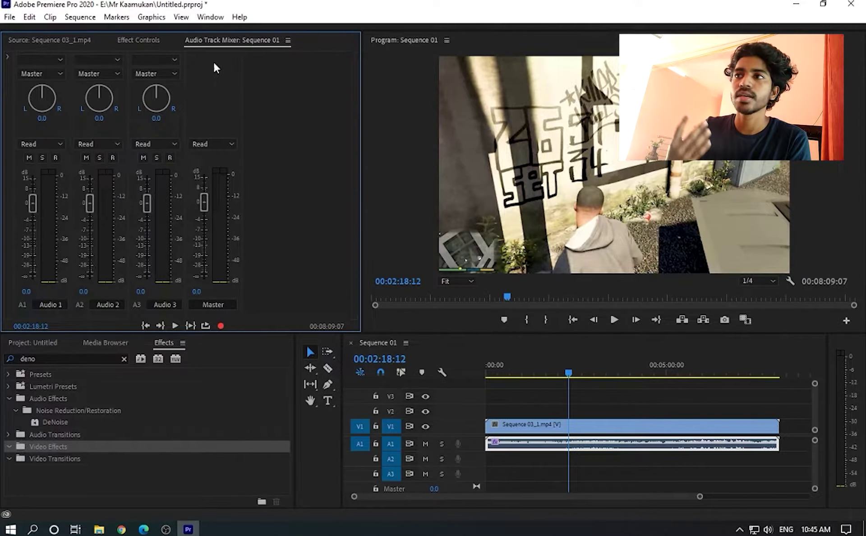
{"action": "key", "text": "space"}
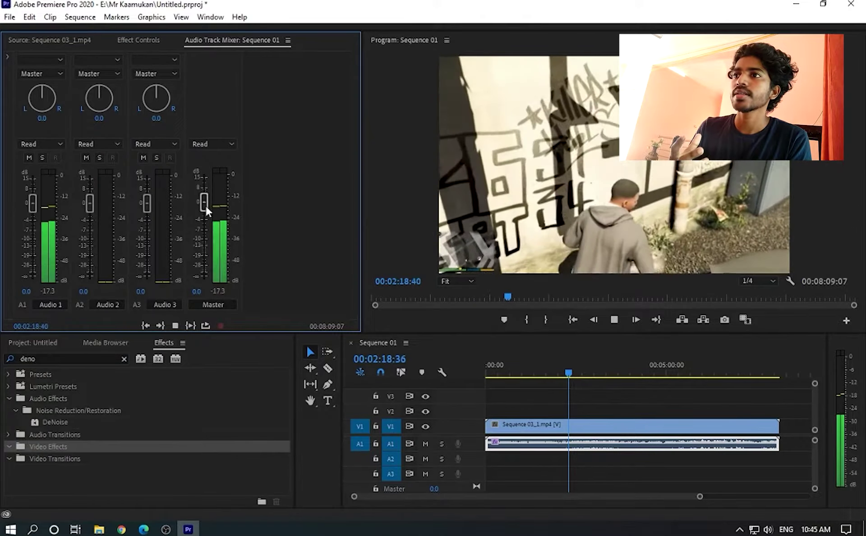
{"action": "left_click_drag", "start_coordinate": [205, 205], "coordinate": [205, 202]}
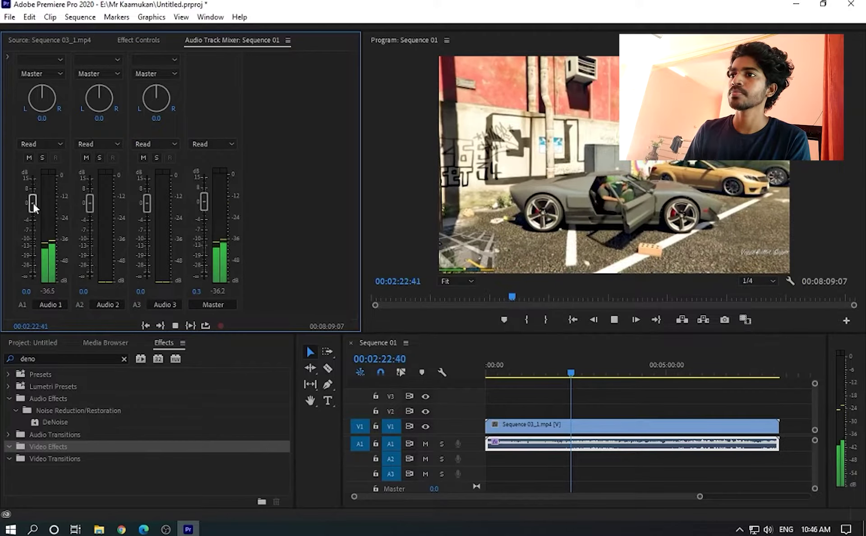
{"action": "mouse_move", "coordinate": [33, 204]}
{"action": "left_mouse_down"}
{"action": "mouse_move", "coordinate": [41, 242]}
{"action": "mouse_move", "coordinate": [55, 204]}
{"action": "left_mouse_up"}
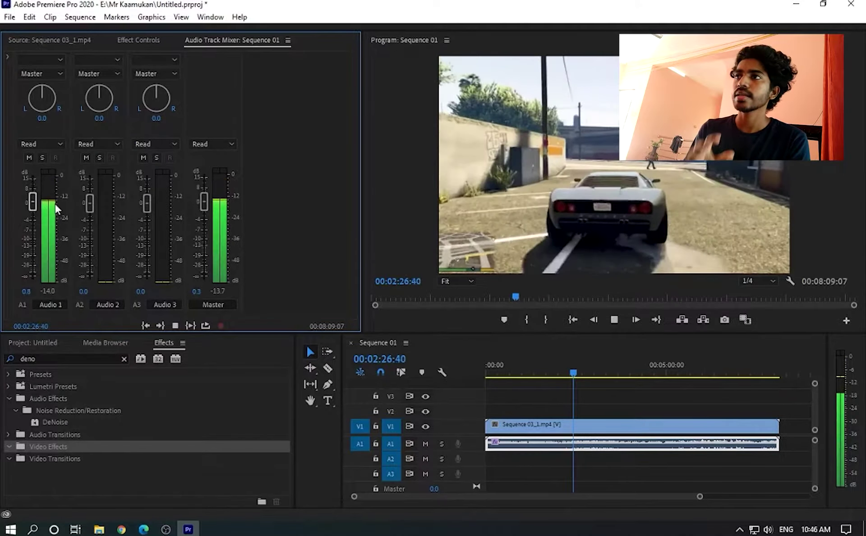
{"action": "mouse_move", "coordinate": [153, 103]}
{"action": "left_mouse_down"}
{"action": "mouse_move", "coordinate": [163, 94]}
{"action": "mouse_move", "coordinate": [163, 111]}
{"action": "mouse_move", "coordinate": [174, 112]}
{"action": "left_mouse_up"}
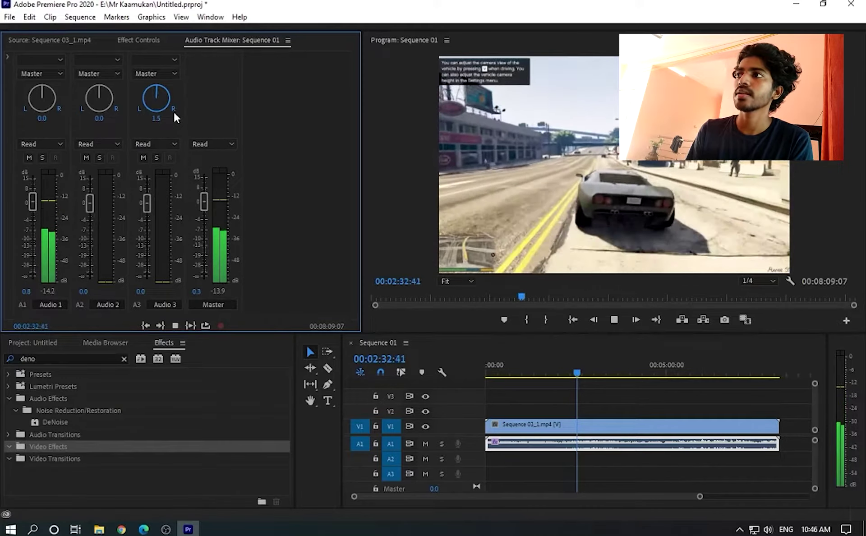
{"action": "left_click", "coordinate": [126, 39]}
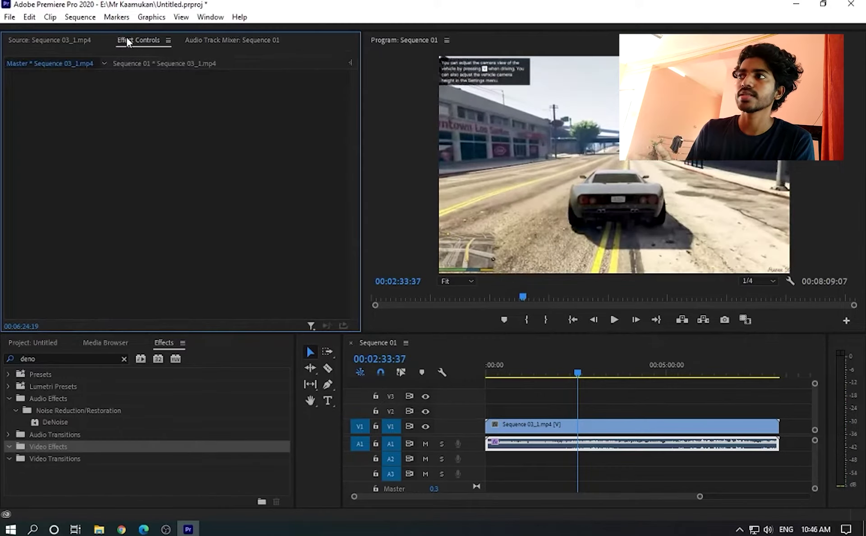
Step: Select the clip's Motion effect and drag it slightly larger in the Program Monitor
{"action": "left_click", "coordinate": [142, 64]}
{"action": "left_click", "coordinate": [537, 206]}
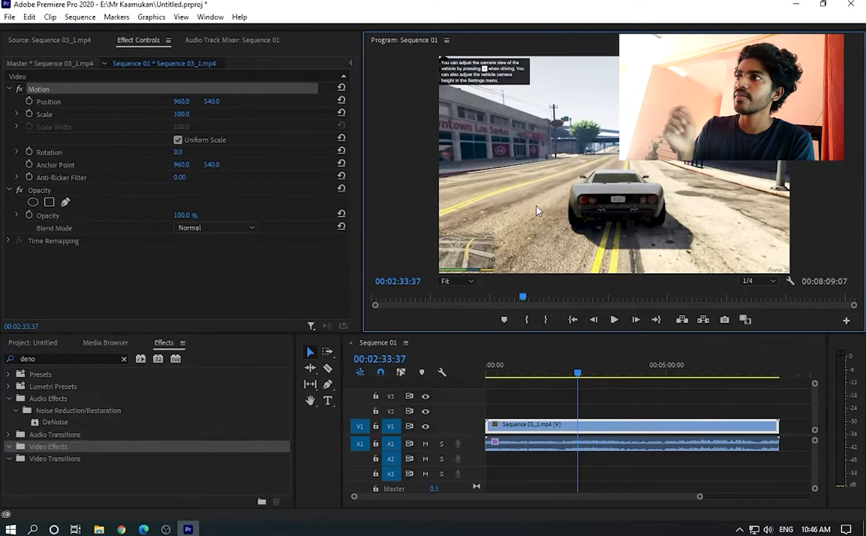
{"action": "mouse_move", "coordinate": [440, 167]}
{"action": "left_mouse_down"}
{"action": "mouse_move", "coordinate": [425, 181]}
{"action": "mouse_move", "coordinate": [437, 181]}
{"action": "left_mouse_up"}
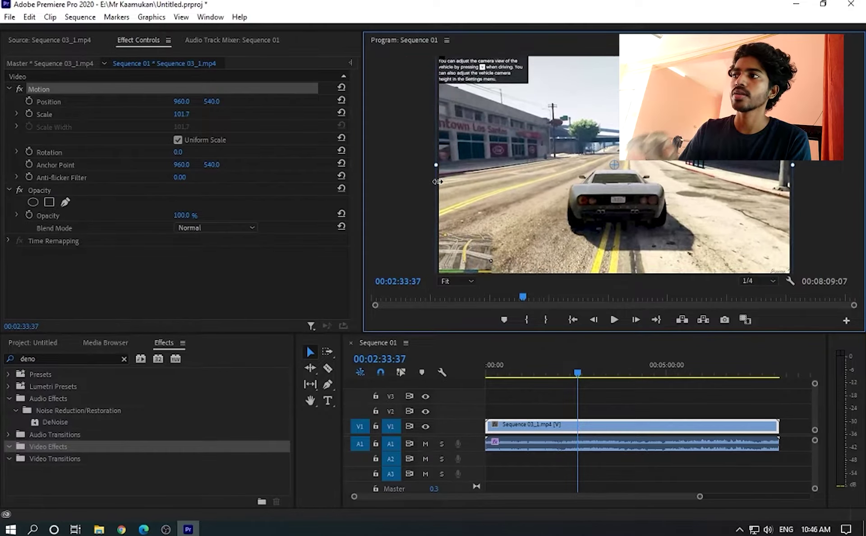
Step: Try Program Monitor zoom levels 10%, 150%, 75% and 50%, then set it to Fit
{"action": "left_click", "coordinate": [469, 282]}
{"action": "left_click", "coordinate": [467, 307]}
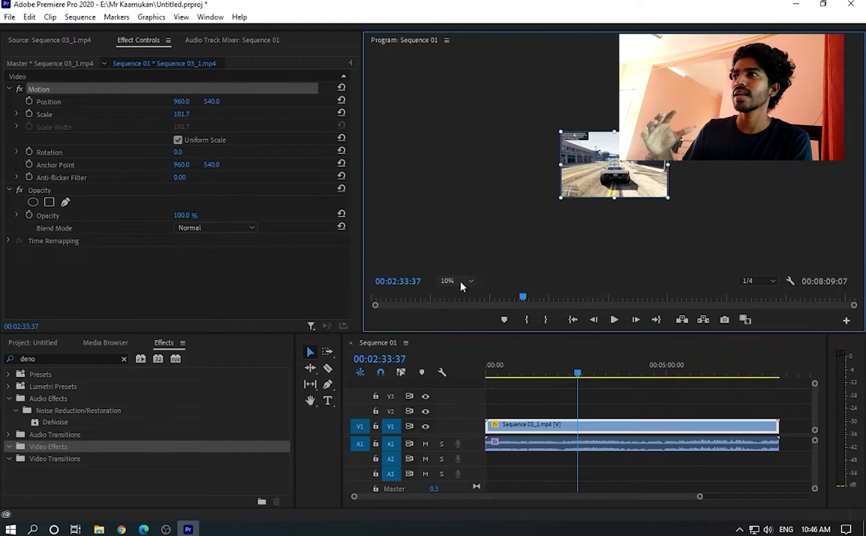
{"action": "left_click", "coordinate": [461, 281]}
{"action": "left_click", "coordinate": [458, 374]}
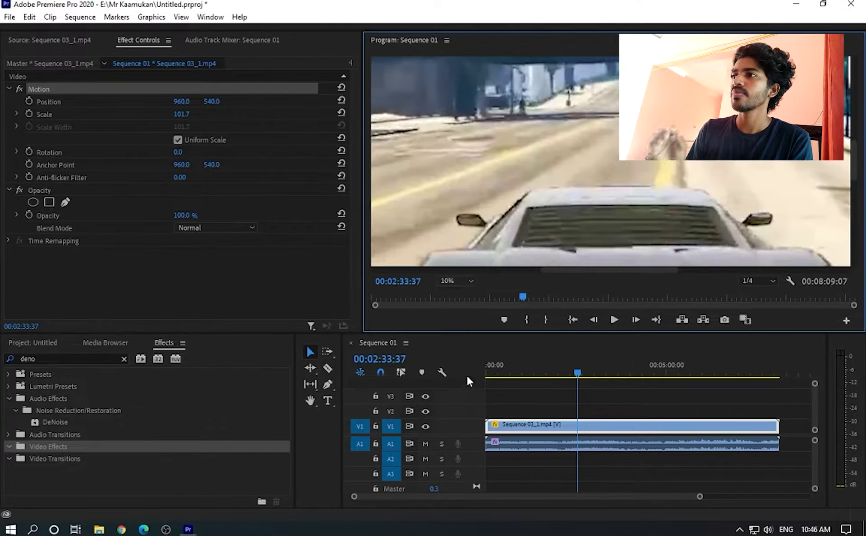
{"action": "left_click", "coordinate": [462, 282]}
{"action": "left_click", "coordinate": [466, 348]}
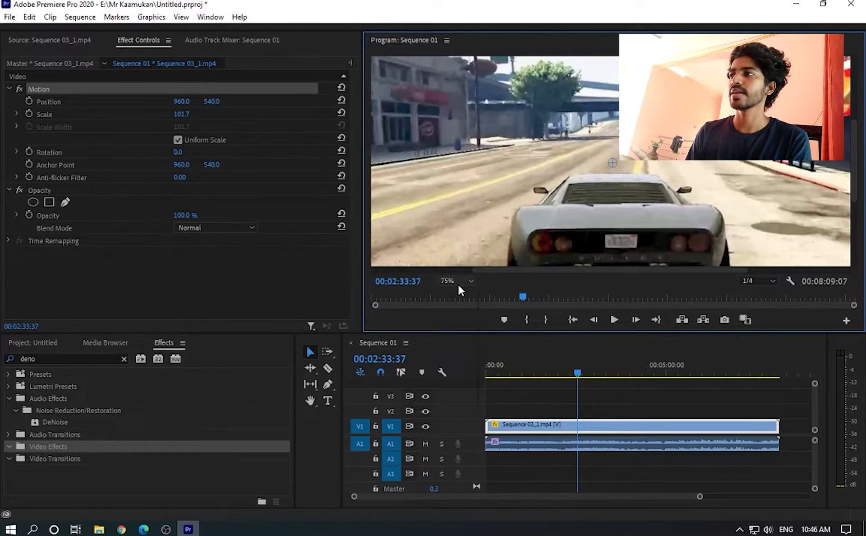
{"action": "left_click", "coordinate": [458, 284]}
{"action": "left_click", "coordinate": [459, 335]}
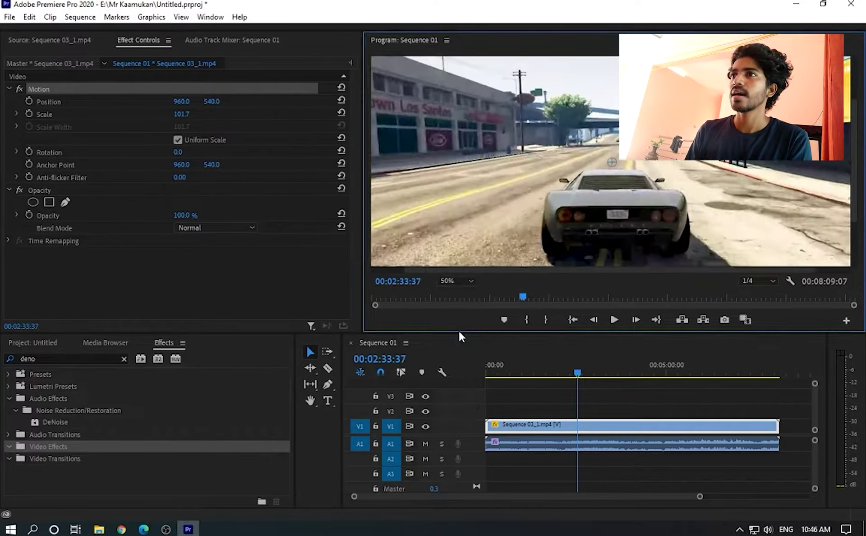
{"action": "left_click", "coordinate": [469, 282]}
{"action": "left_click", "coordinate": [459, 307]}
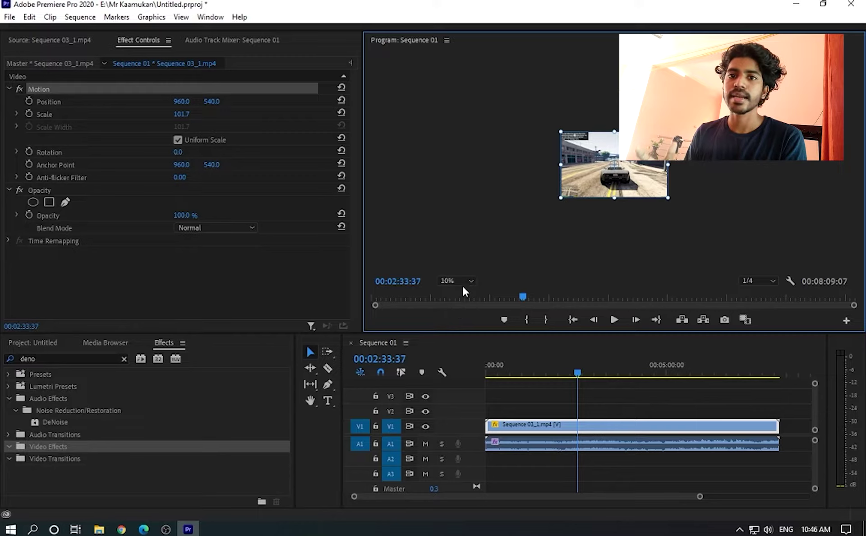
{"action": "left_click", "coordinate": [472, 280]}
{"action": "left_click", "coordinate": [461, 291]}
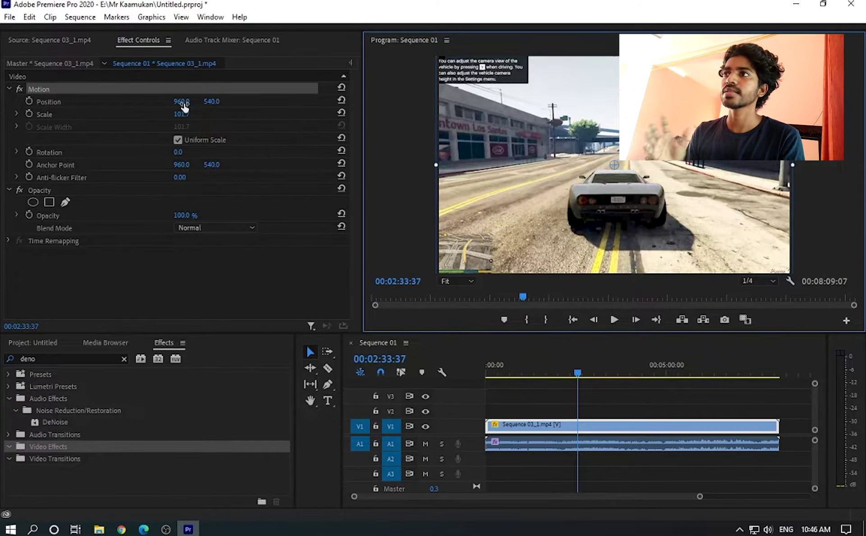
Step: Set the clip's Position to 987, 522 and Scale to 109.7, with Rotation at 0.0°
{"action": "mouse_move", "coordinate": [183, 106]}
{"action": "left_mouse_down"}
{"action": "mouse_move", "coordinate": [252, 106]}
{"action": "mouse_move", "coordinate": [196, 101]}
{"action": "mouse_move", "coordinate": [219, 101]}
{"action": "mouse_move", "coordinate": [203, 101]}
{"action": "left_mouse_up"}
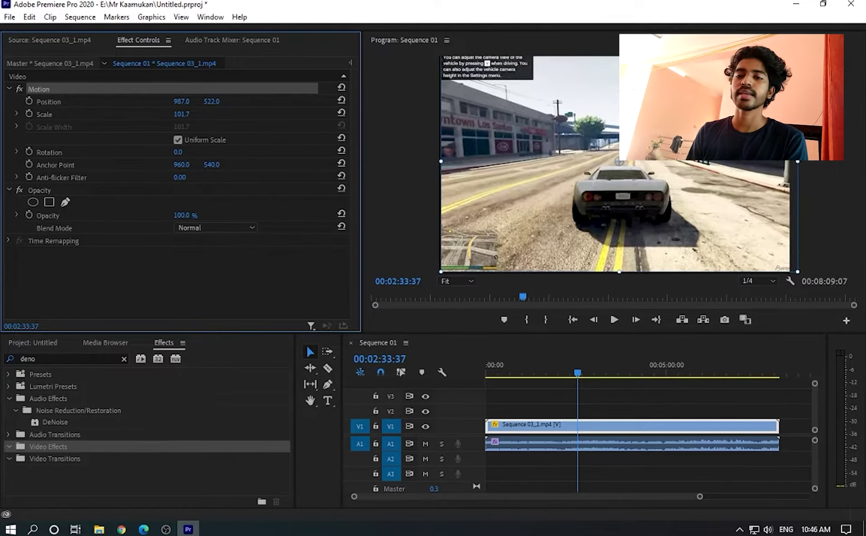
{"action": "left_click_drag", "start_coordinate": [182, 114], "coordinate": [180, 114]}
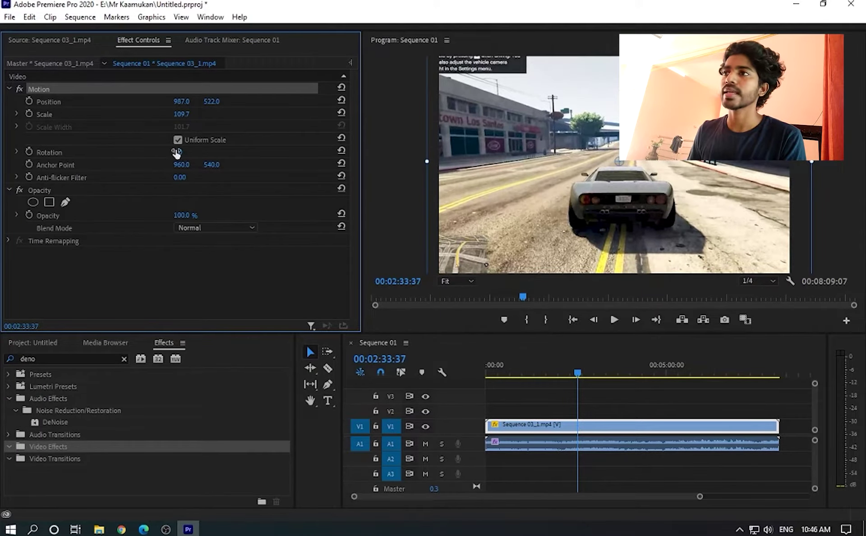
{"action": "left_click_drag", "start_coordinate": [176, 152], "coordinate": [187, 154]}
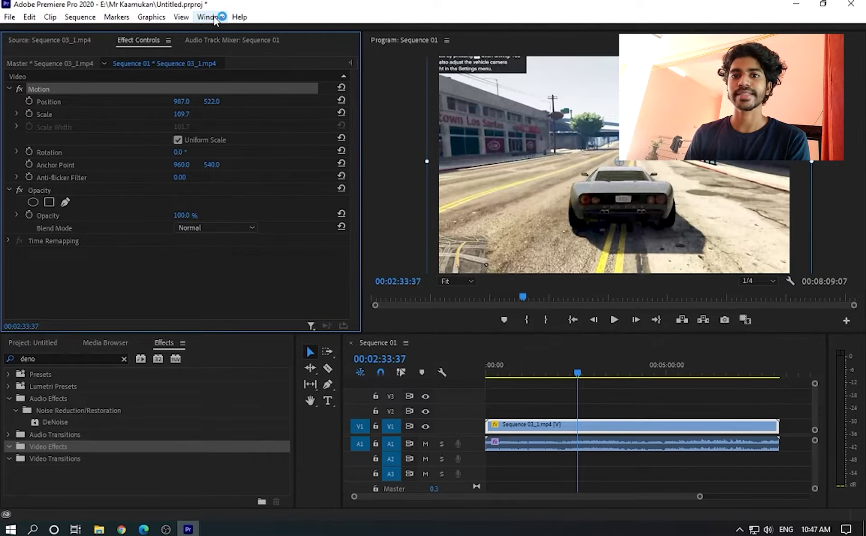
Step: Open Lumetri Color from the Window menu and move its panel off the preview
{"action": "left_click", "coordinate": [152, 17]}
{"action": "left_click", "coordinate": [210, 16]}
{"action": "left_click", "coordinate": [216, 18]}
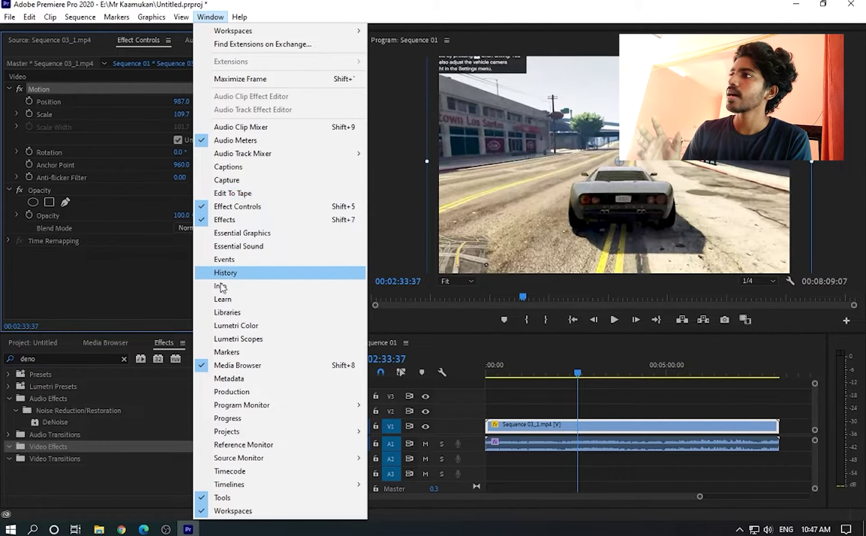
{"action": "left_click", "coordinate": [253, 329]}
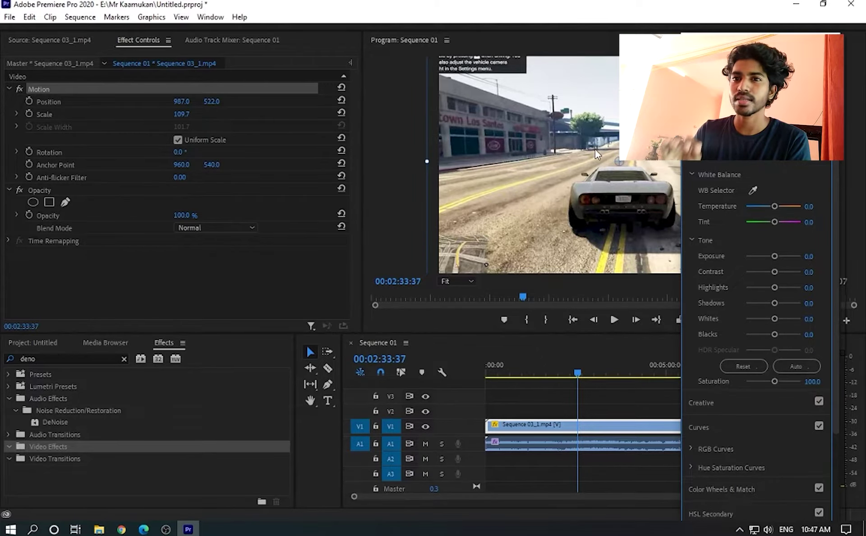
{"action": "mouse_move", "coordinate": [775, 206]}
{"action": "left_mouse_down"}
{"action": "mouse_move", "coordinate": [760, 207]}
{"action": "mouse_move", "coordinate": [777, 214]}
{"action": "left_mouse_up"}
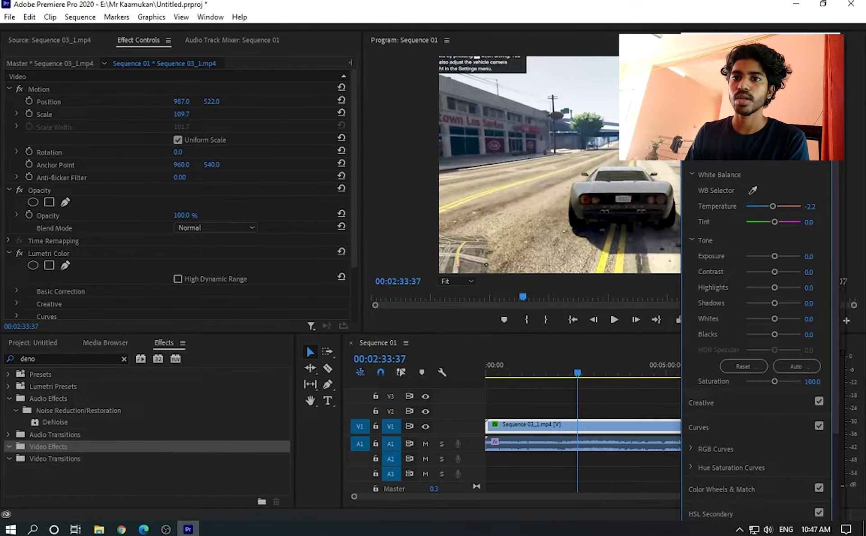
{"action": "left_click_drag", "start_coordinate": [740, 49], "coordinate": [259, 50]}
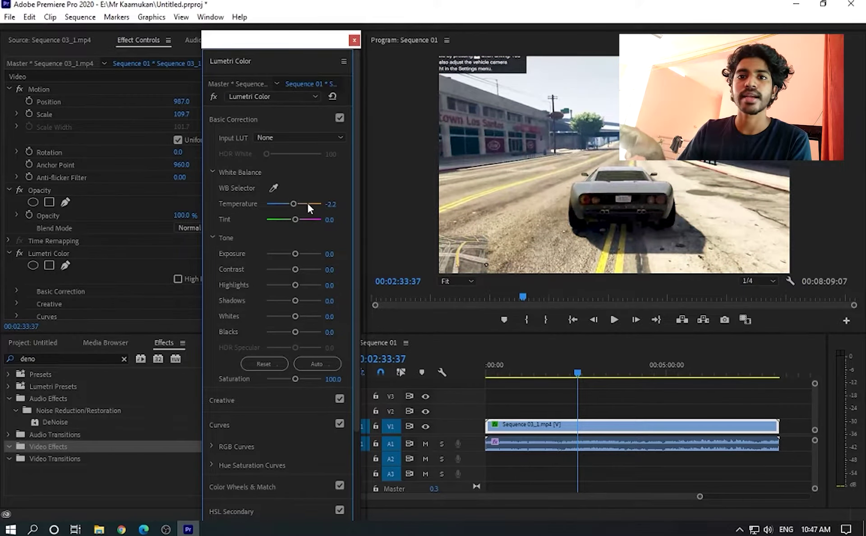
Step: Test exposure and contrast, then reset Temperature, Exposure, Contrast, Highlights, Shadows, Whites and Blacks to 0
{"action": "double_click", "coordinate": [305, 210]}
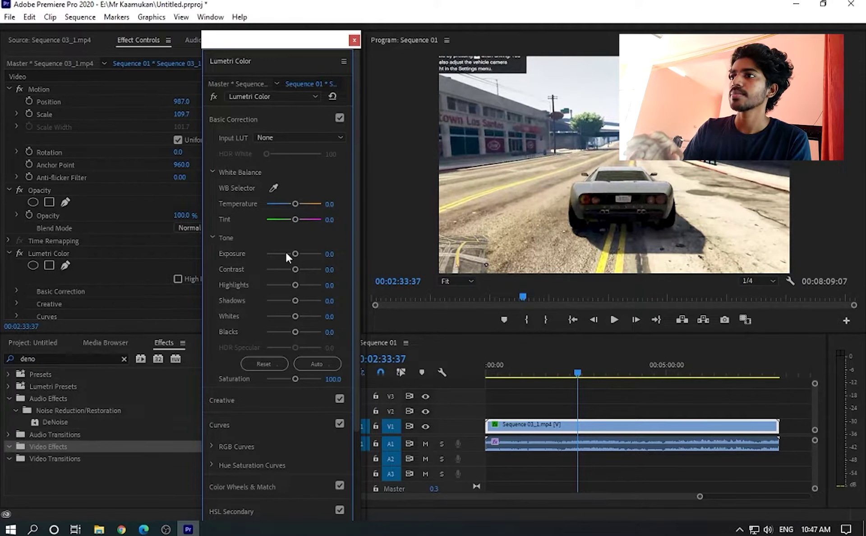
{"action": "mouse_move", "coordinate": [295, 253]}
{"action": "left_mouse_down"}
{"action": "mouse_move", "coordinate": [300, 303]}
{"action": "mouse_move", "coordinate": [289, 305]}
{"action": "mouse_move", "coordinate": [297, 344]}
{"action": "left_mouse_up"}
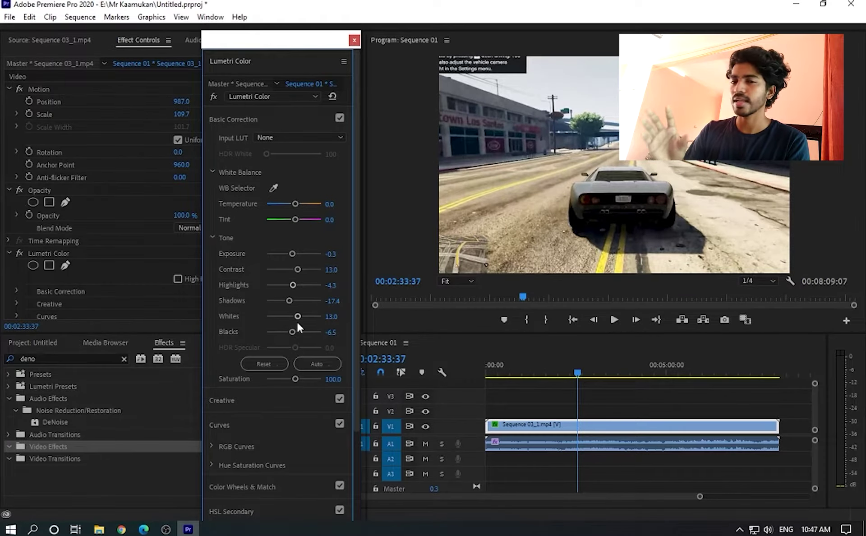
{"action": "double_click", "coordinate": [293, 254]}
{"action": "left_click_drag", "start_coordinate": [297, 270], "coordinate": [308, 270]}
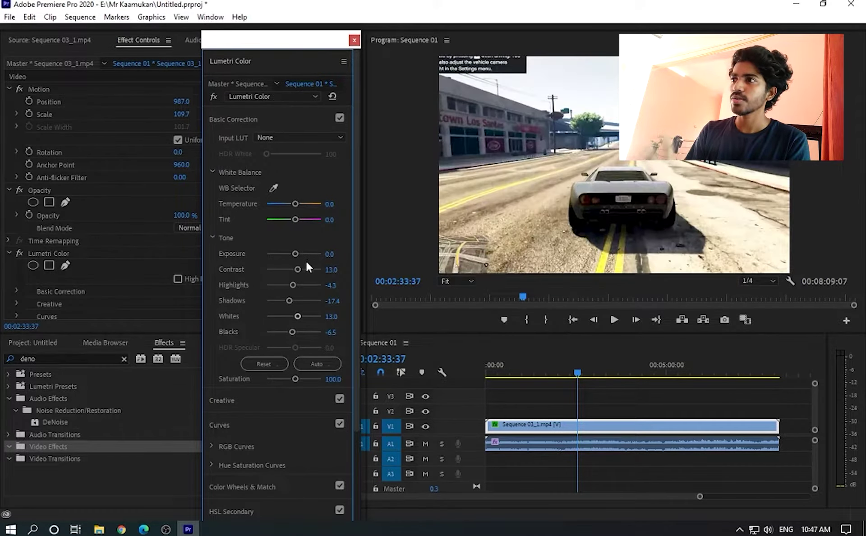
{"action": "double_click", "coordinate": [308, 270]}
{"action": "double_click", "coordinate": [305, 284]}
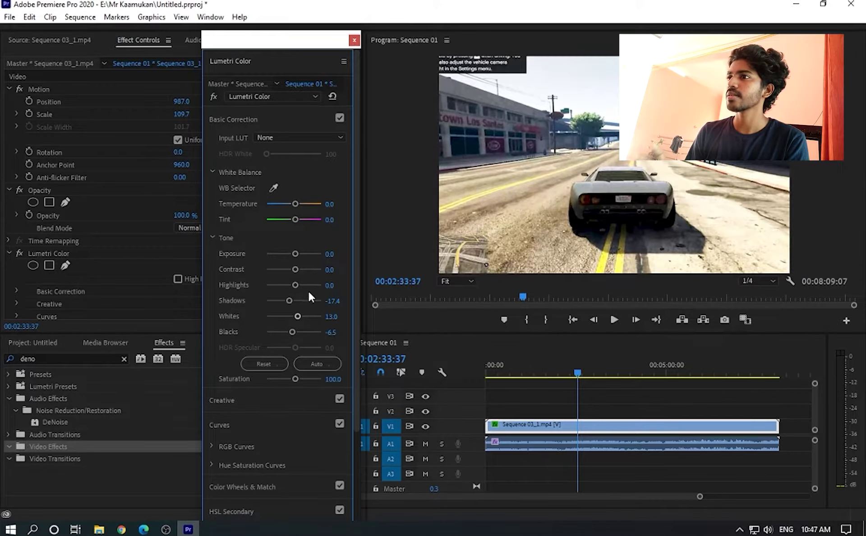
{"action": "left_click", "coordinate": [307, 300]}
{"action": "double_click", "coordinate": [307, 300]}
{"action": "double_click", "coordinate": [307, 317]}
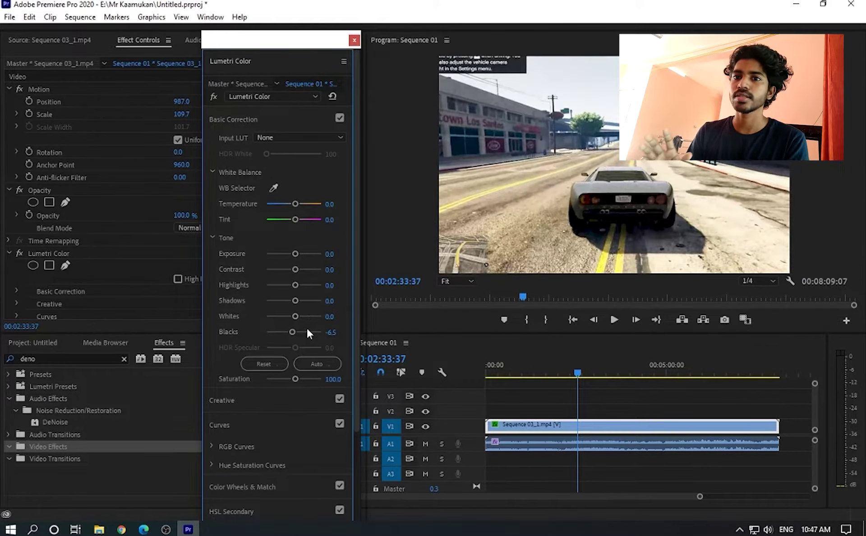
{"action": "double_click", "coordinate": [307, 332]}
{"action": "mouse_move", "coordinate": [355, 304]}
{"action": "left_mouse_down"}
{"action": "mouse_move", "coordinate": [348, 381]}
{"action": "mouse_move", "coordinate": [321, 412]}
{"action": "left_mouse_up"}
{"action": "left_click_drag", "start_coordinate": [291, 440], "coordinate": [297, 443]}
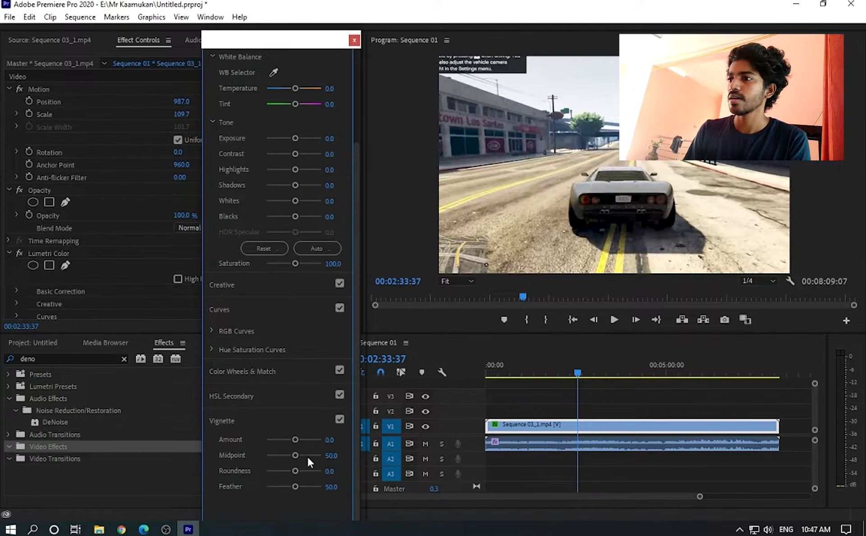
{"action": "mouse_move", "coordinate": [300, 486]}
{"action": "left_mouse_down"}
{"action": "mouse_move", "coordinate": [319, 488]}
{"action": "mouse_move", "coordinate": [312, 486]}
{"action": "left_mouse_up"}
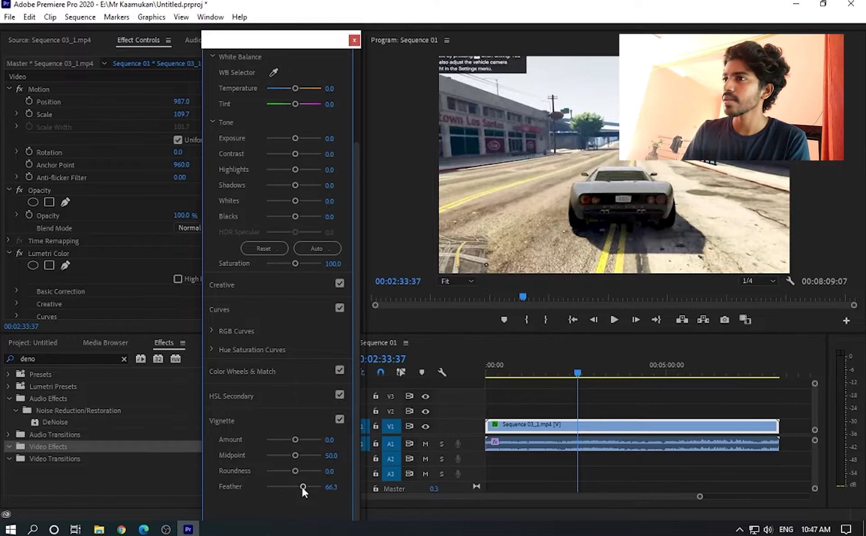
{"action": "double_click", "coordinate": [299, 483]}
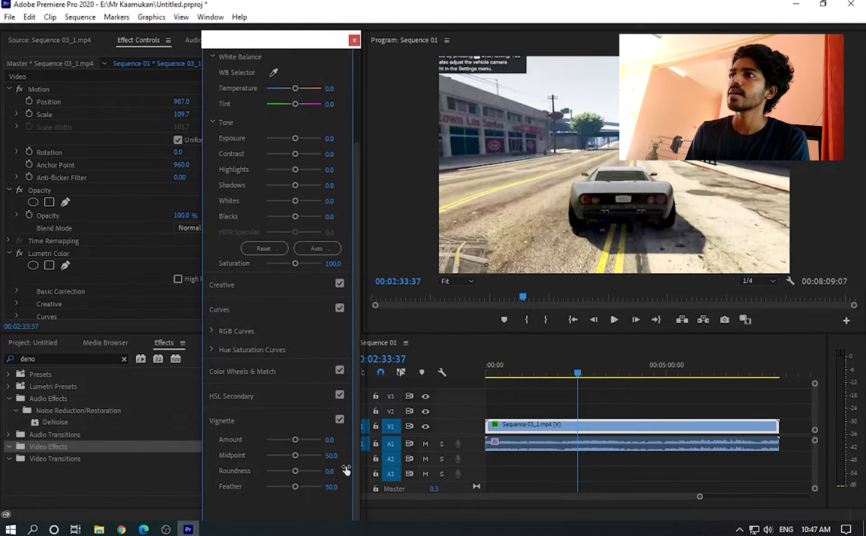
{"action": "left_click_drag", "start_coordinate": [357, 300], "coordinate": [356, 210]}
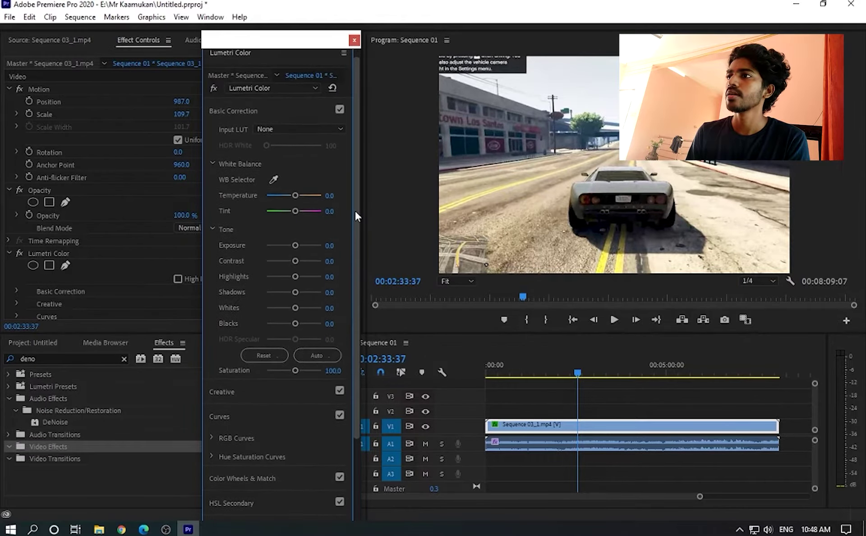
{"action": "left_click", "coordinate": [311, 93]}
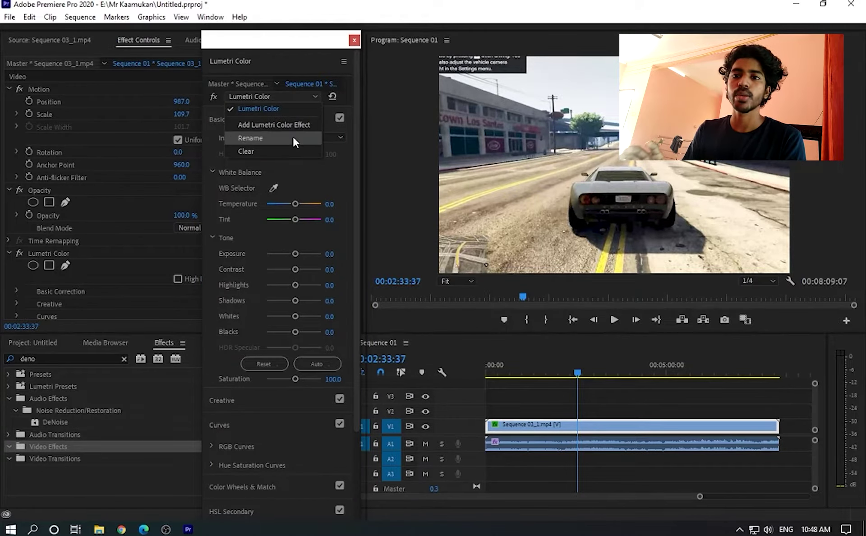
{"action": "left_click", "coordinate": [359, 147]}
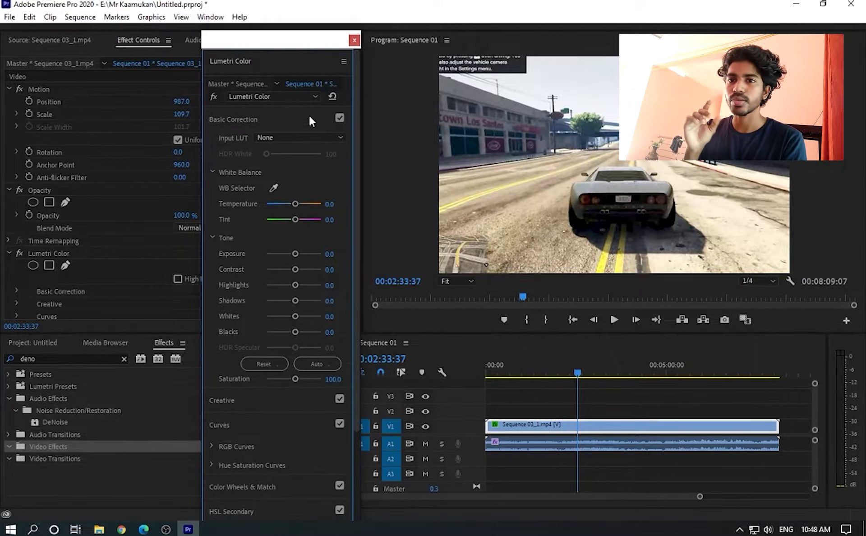
{"action": "key", "text": "shift+2"}
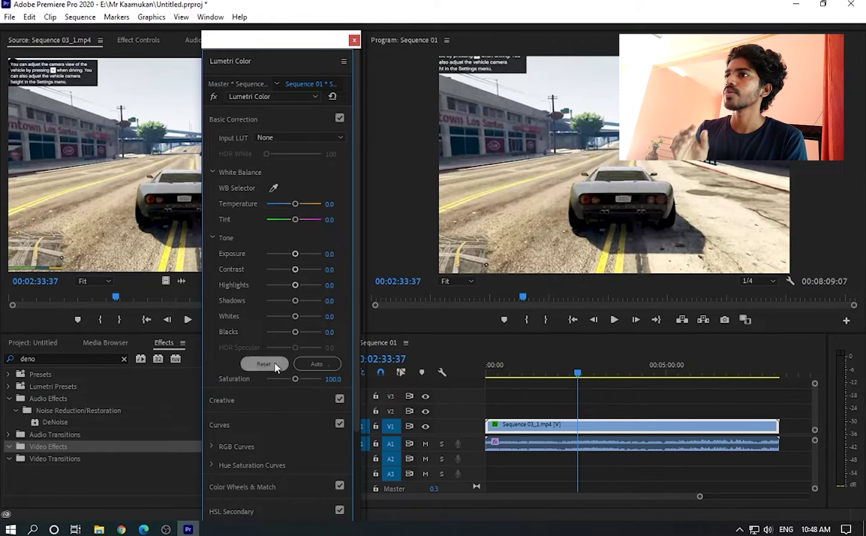
{"action": "left_click", "coordinate": [344, 62]}
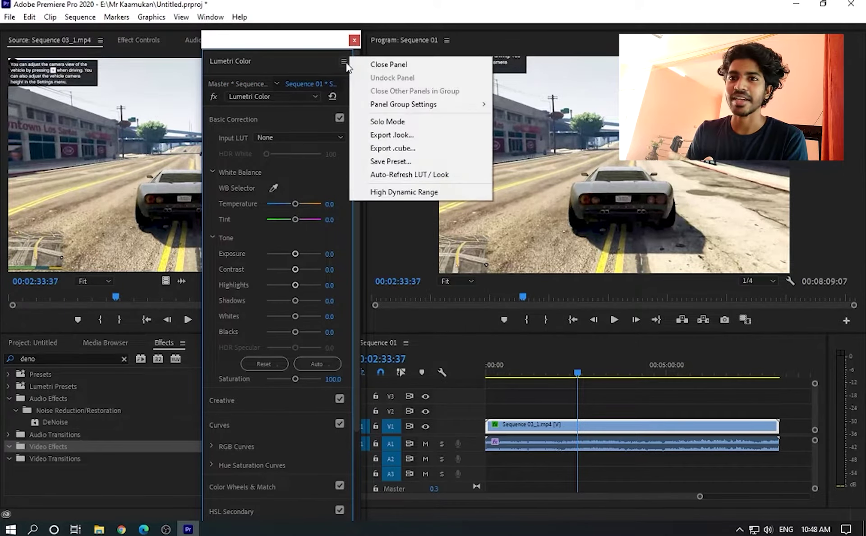
{"action": "left_click", "coordinate": [289, 68]}
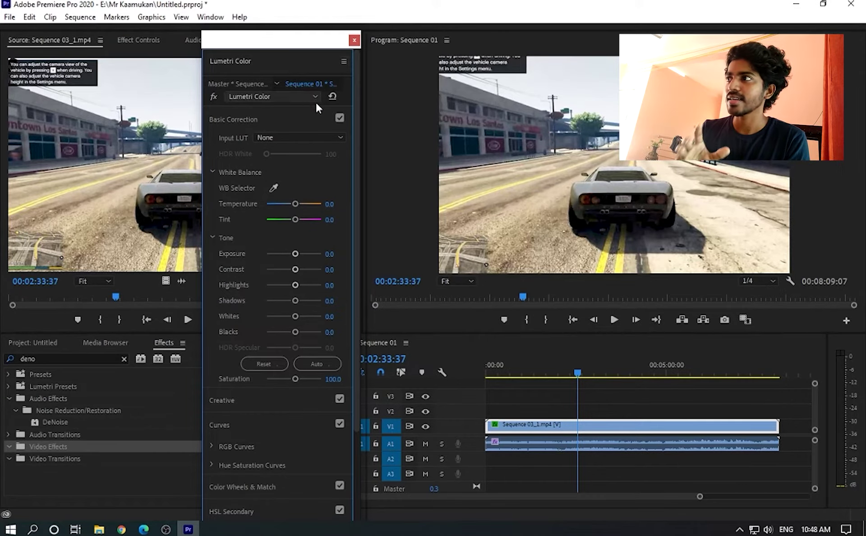
{"action": "scroll", "coordinate": [354, 248], "scroll_direction": "down", "scroll_amount": 5}
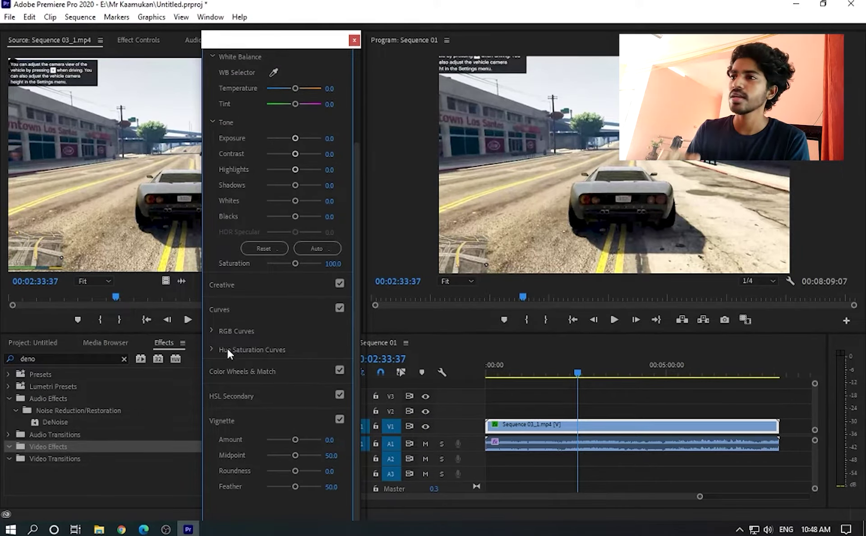
Step: Drag a saturation dip toward cyan on the Hue vs Sat curve, then reset the curve flat
{"action": "left_click", "coordinate": [209, 349]}
{"action": "left_click_drag", "start_coordinate": [258, 434], "coordinate": [300, 444]}
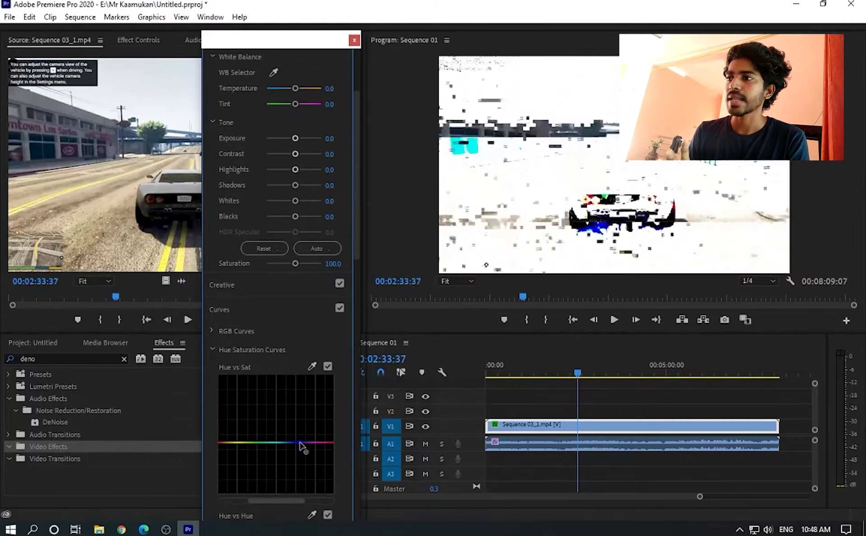
{"action": "left_click_drag", "start_coordinate": [300, 443], "coordinate": [273, 441]}
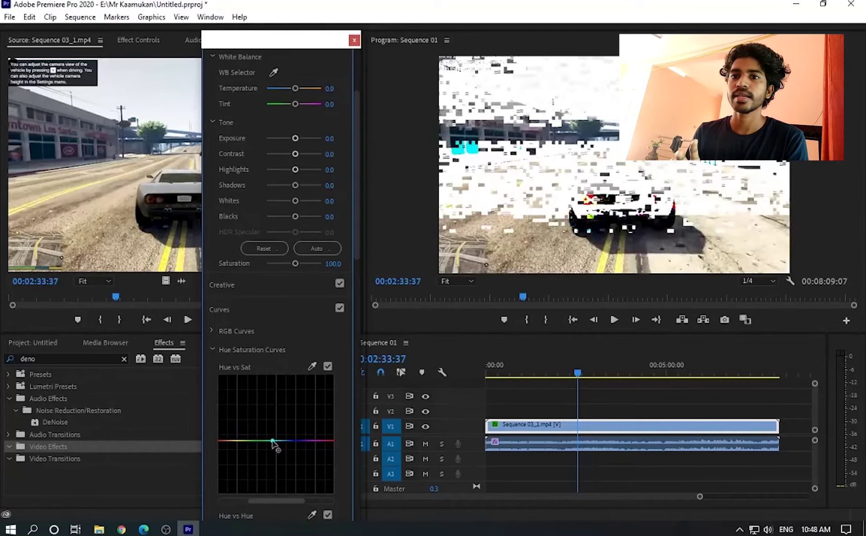
{"action": "key", "text": "super"}
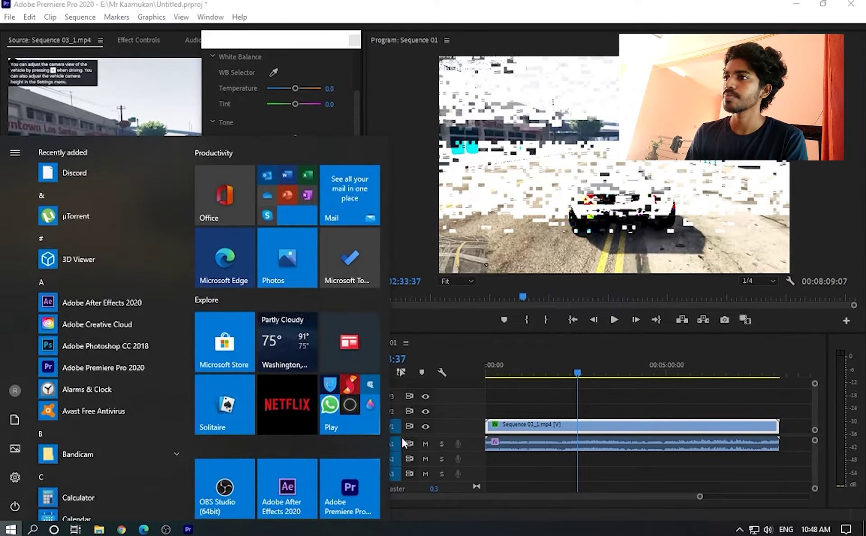
{"action": "left_click", "coordinate": [394, 438]}
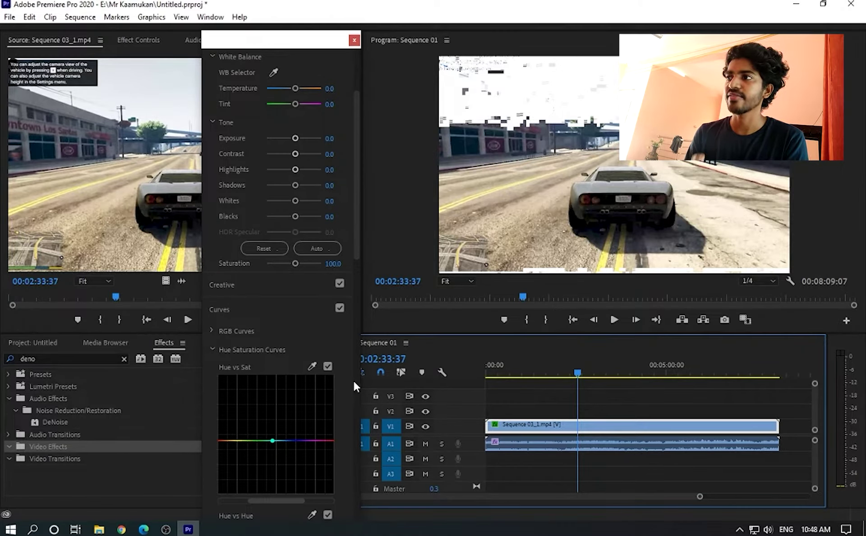
{"action": "double_click", "coordinate": [333, 380]}
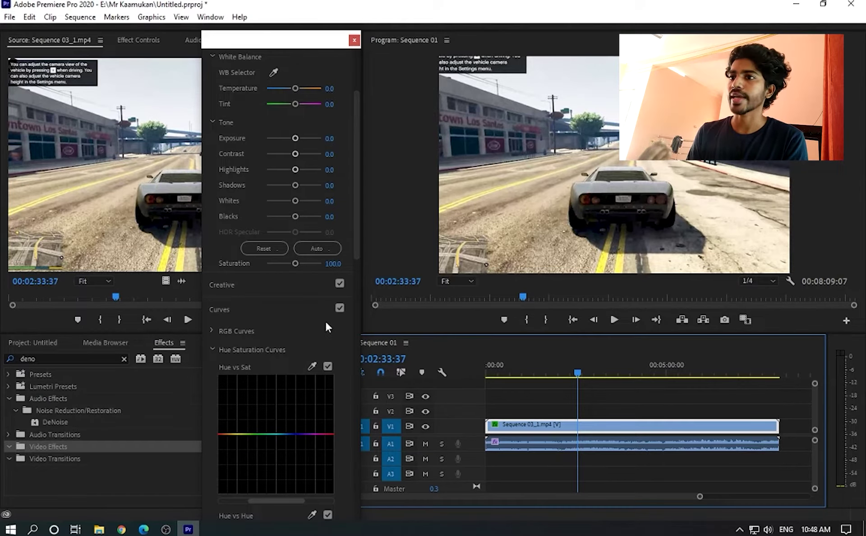
Step: In Lumetri Creative, try Faded Film, Vibrance and Saturation, resetting each to default
{"action": "left_click", "coordinate": [287, 289]}
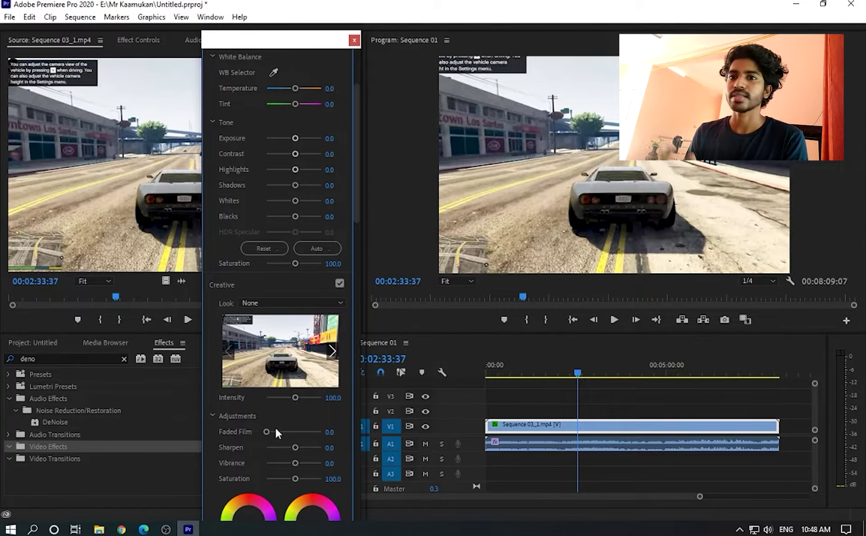
{"action": "mouse_move", "coordinate": [267, 432]}
{"action": "left_mouse_down"}
{"action": "mouse_move", "coordinate": [286, 435]}
{"action": "mouse_move", "coordinate": [278, 447]}
{"action": "mouse_move", "coordinate": [305, 451]}
{"action": "mouse_move", "coordinate": [313, 463]}
{"action": "left_mouse_up"}
{"action": "double_click", "coordinate": [291, 432]}
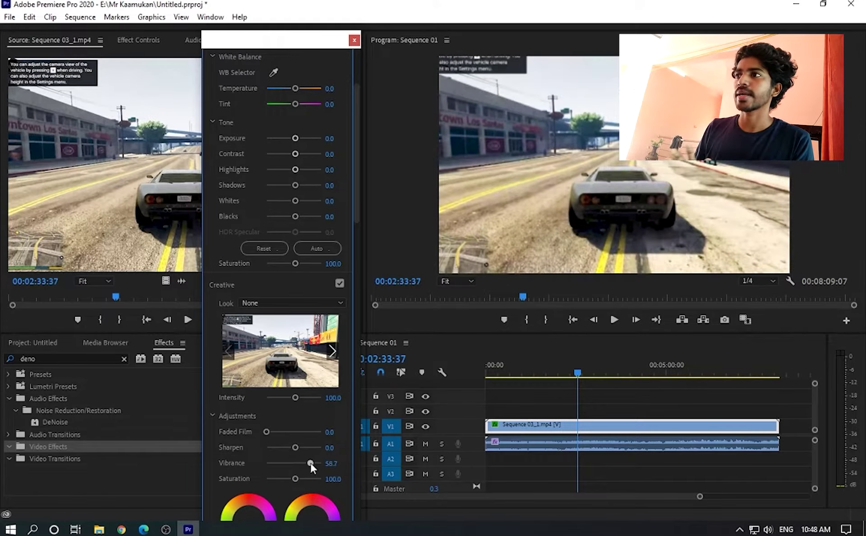
{"action": "double_click", "coordinate": [298, 462]}
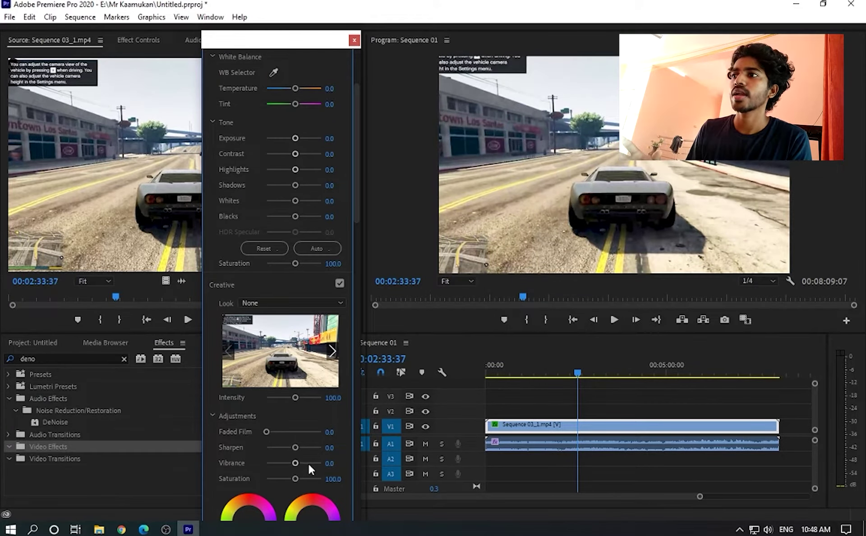
{"action": "left_click_drag", "start_coordinate": [292, 478], "coordinate": [290, 480]}
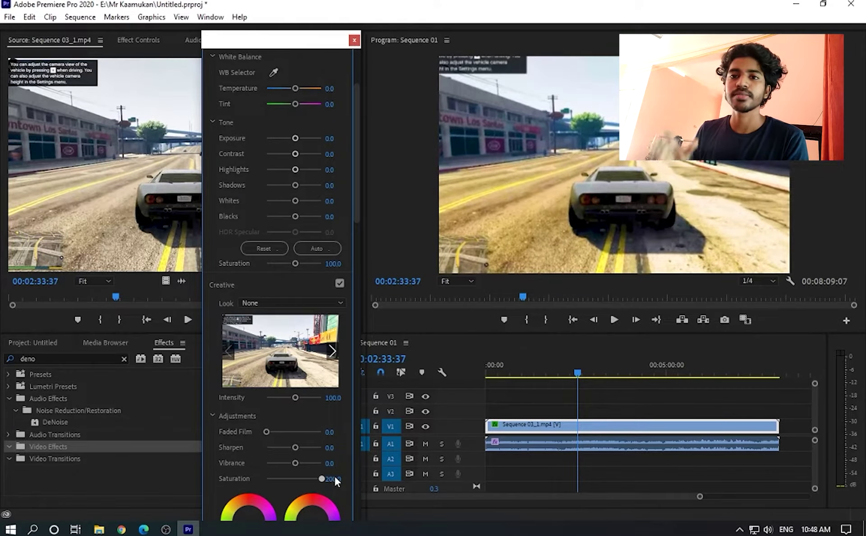
{"action": "double_click", "coordinate": [303, 480]}
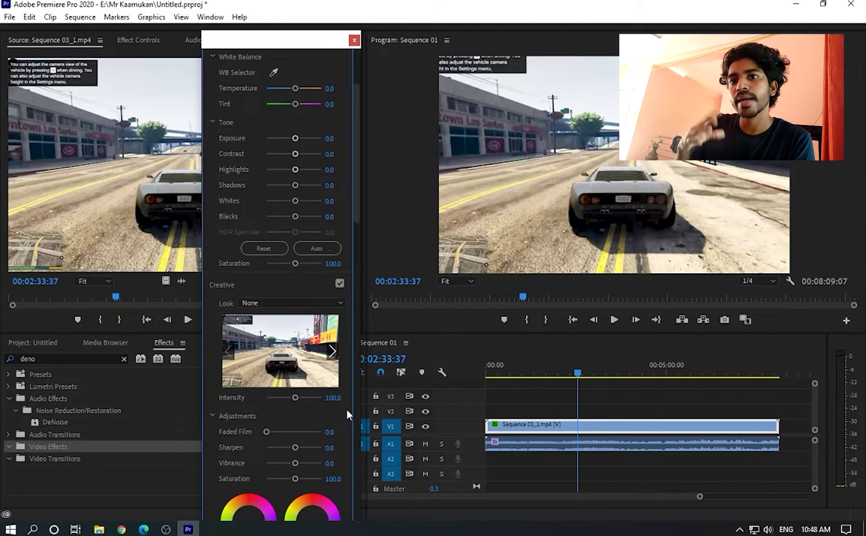
Step: Test the Tint Balance slider, then reset it back to zero
{"action": "scroll", "coordinate": [360, 180], "scroll_direction": "down", "scroll_amount": 8}
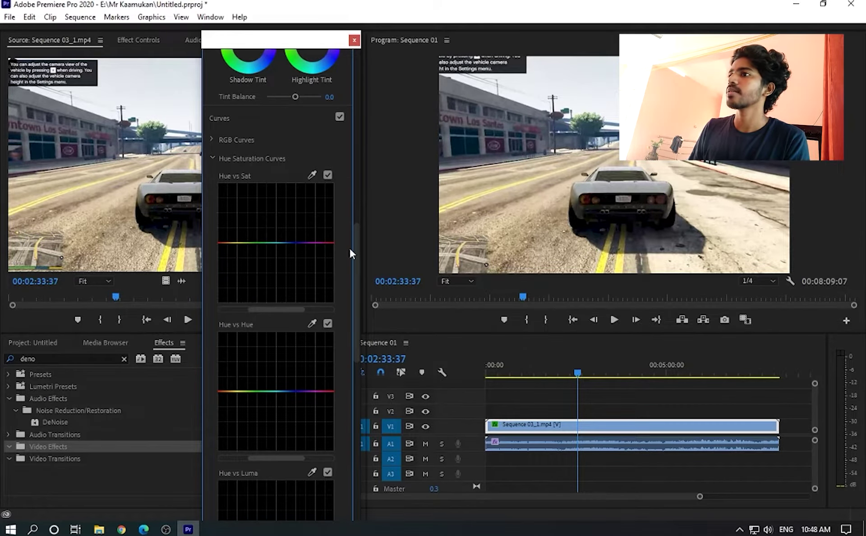
{"action": "scroll", "coordinate": [353, 248], "scroll_direction": "up", "scroll_amount": 1}
{"action": "left_click_drag", "start_coordinate": [357, 228], "coordinate": [361, 183]}
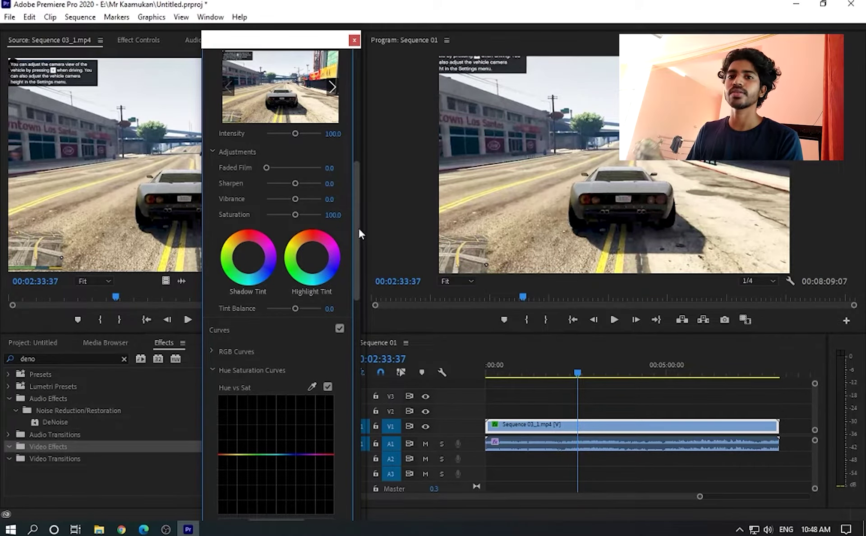
{"action": "left_click_drag", "start_coordinate": [295, 309], "coordinate": [332, 316]}
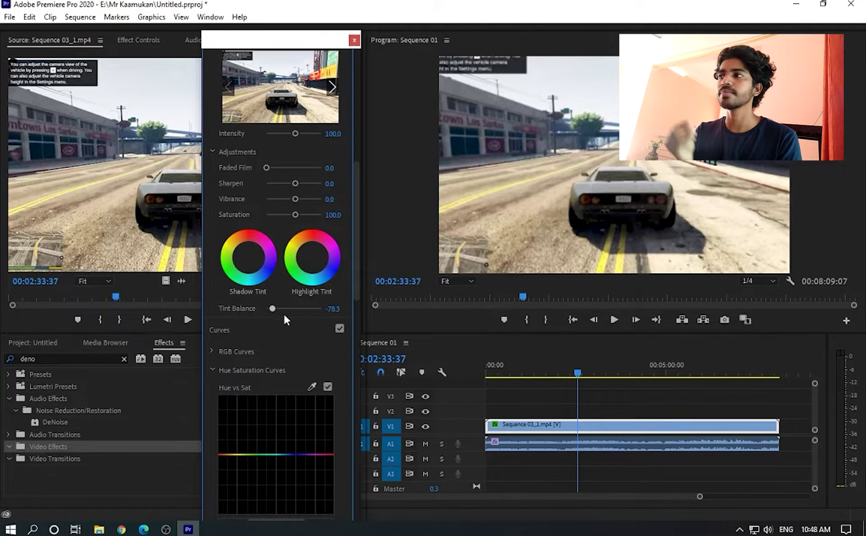
{"action": "double_click", "coordinate": [310, 309]}
Step: Tint the highlights cyan-teal, checking against a brighter frame at 00:03:29:32
{"action": "scroll", "coordinate": [358, 250], "scroll_direction": "down", "scroll_amount": 1}
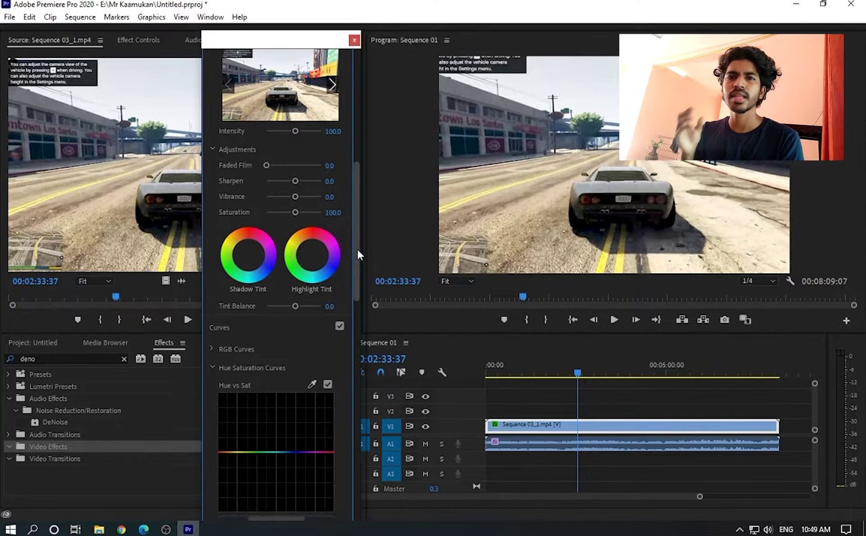
{"action": "scroll", "coordinate": [355, 294], "scroll_direction": "down", "scroll_amount": 5}
{"action": "scroll", "coordinate": [343, 352], "scroll_direction": "down", "scroll_amount": 3}
{"action": "scroll", "coordinate": [337, 406], "scroll_direction": "down", "scroll_amount": 2}
{"action": "scroll", "coordinate": [339, 434], "scroll_direction": "down", "scroll_amount": 2}
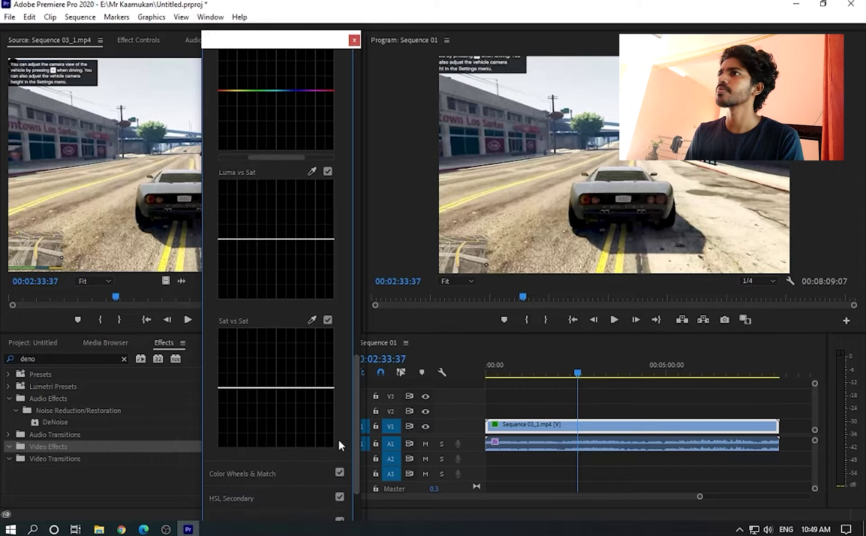
{"action": "scroll", "coordinate": [339, 442], "scroll_direction": "down", "scroll_amount": 1}
{"action": "left_click_drag", "start_coordinate": [523, 297], "coordinate": [580, 296]}
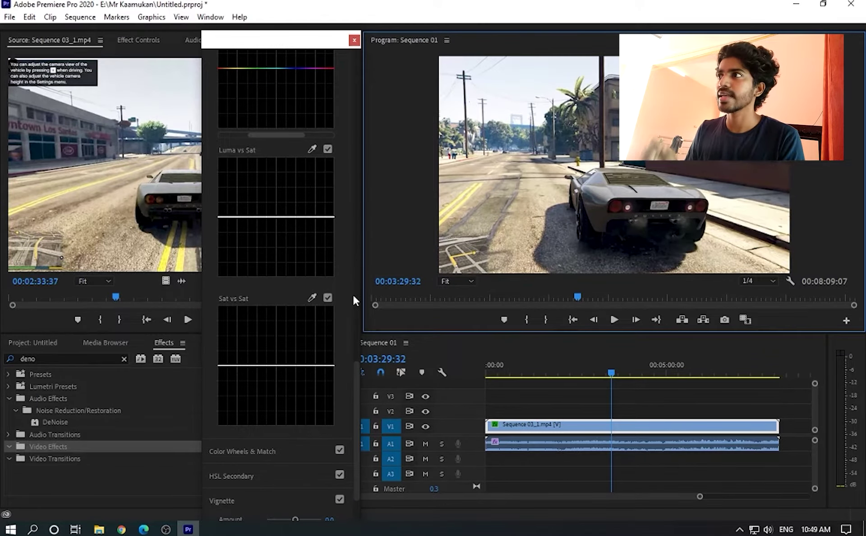
{"action": "left_click_drag", "start_coordinate": [356, 388], "coordinate": [356, 266]}
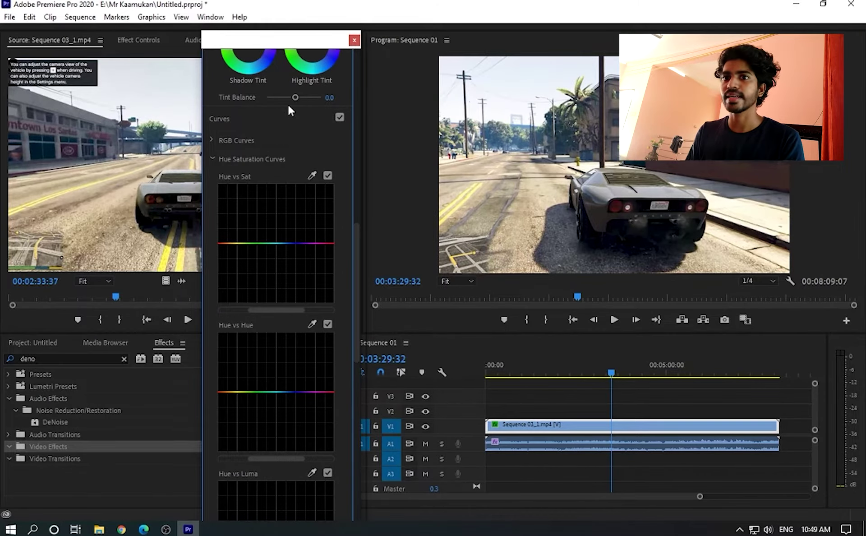
{"action": "left_click", "coordinate": [310, 68]}
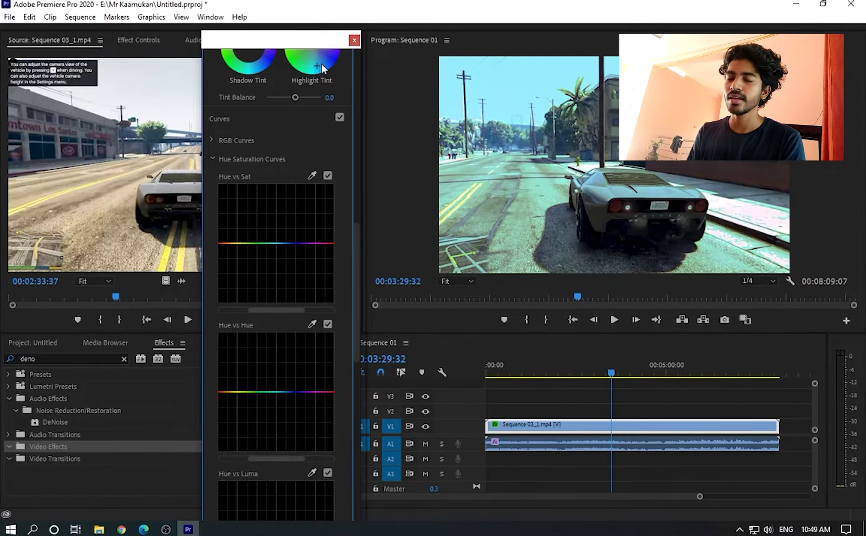
{"action": "left_click_drag", "start_coordinate": [318, 63], "coordinate": [309, 60]}
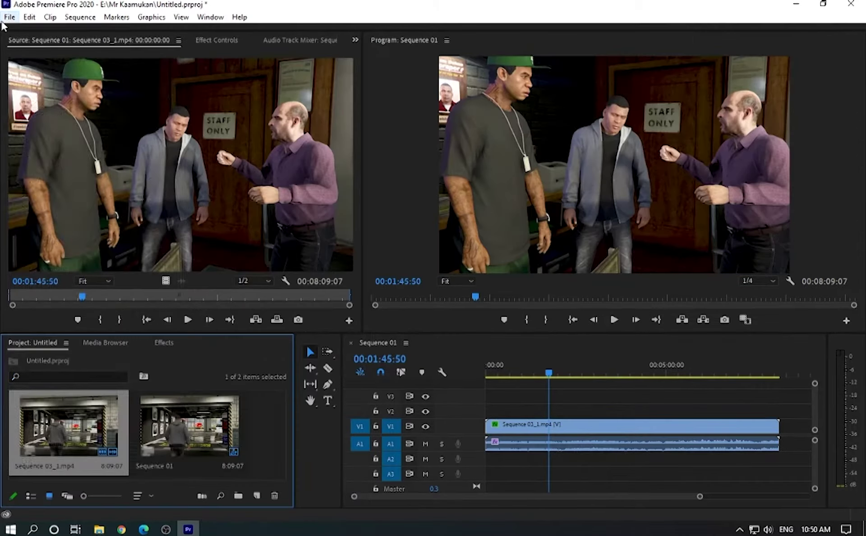
Step: Park the sequence playhead at 00:02:37:00, where the car drives under the highway overpass
{"action": "left_click", "coordinate": [10, 17]}
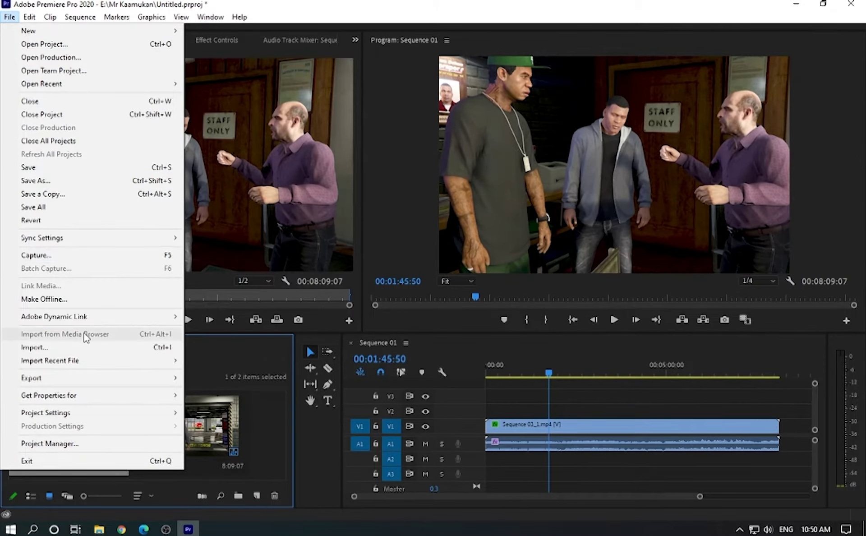
{"action": "mouse_move", "coordinate": [99, 380]}
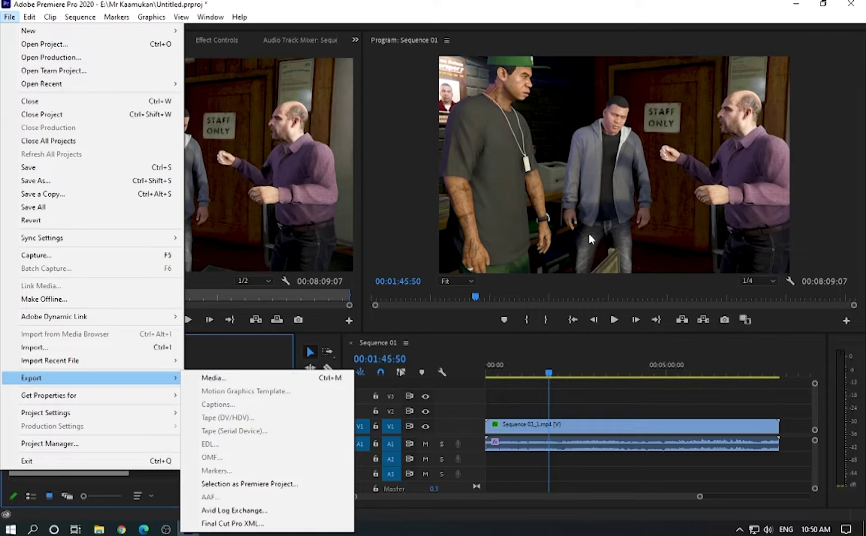
{"action": "left_click", "coordinate": [581, 363]}
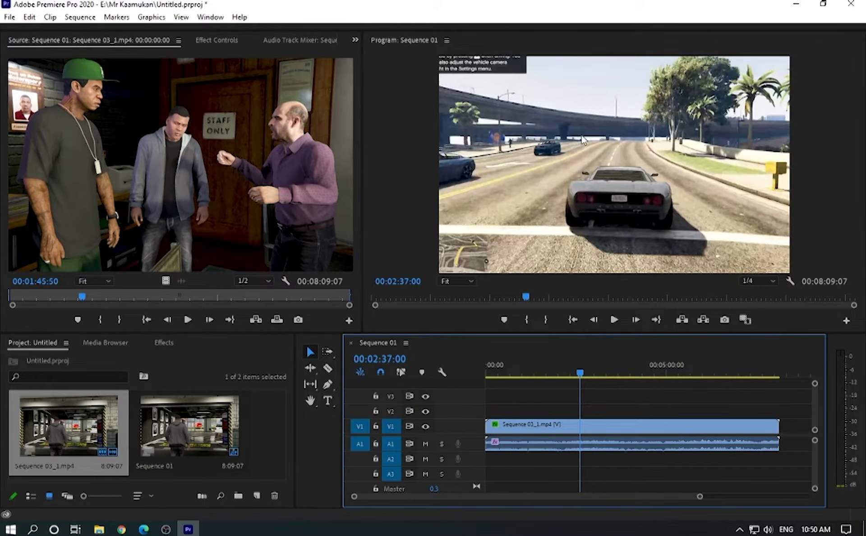
Step: Export Sequence 01 as H.264 Sequence 01.mp4 with the Match Source – High bitrate preset
{"action": "key", "text": "ctrl+m"}
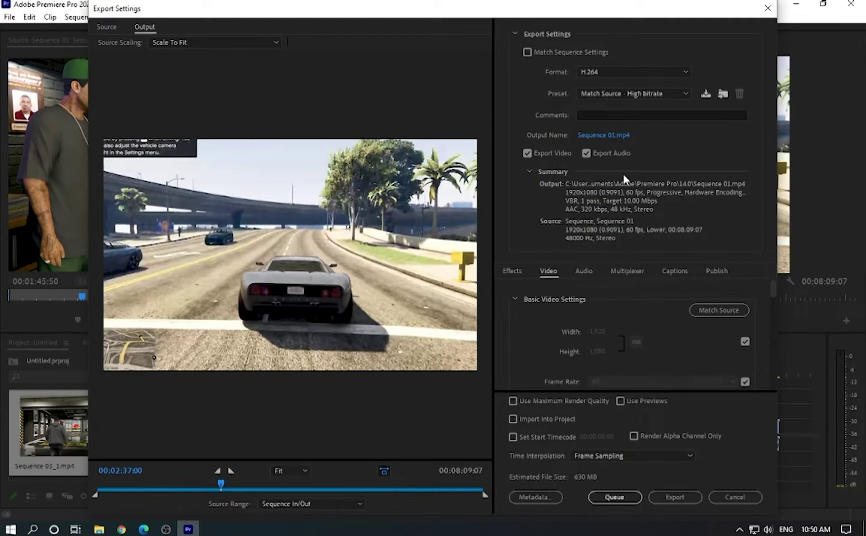
{"action": "left_click", "coordinate": [673, 497]}
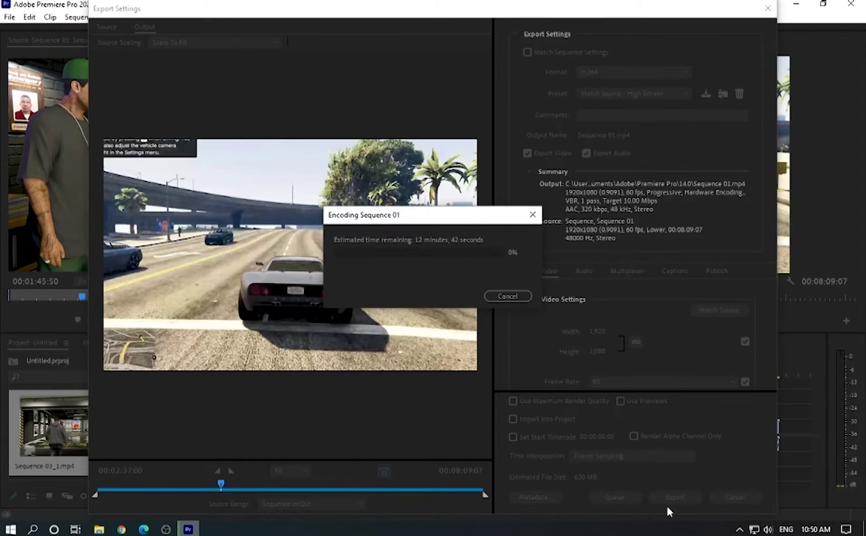